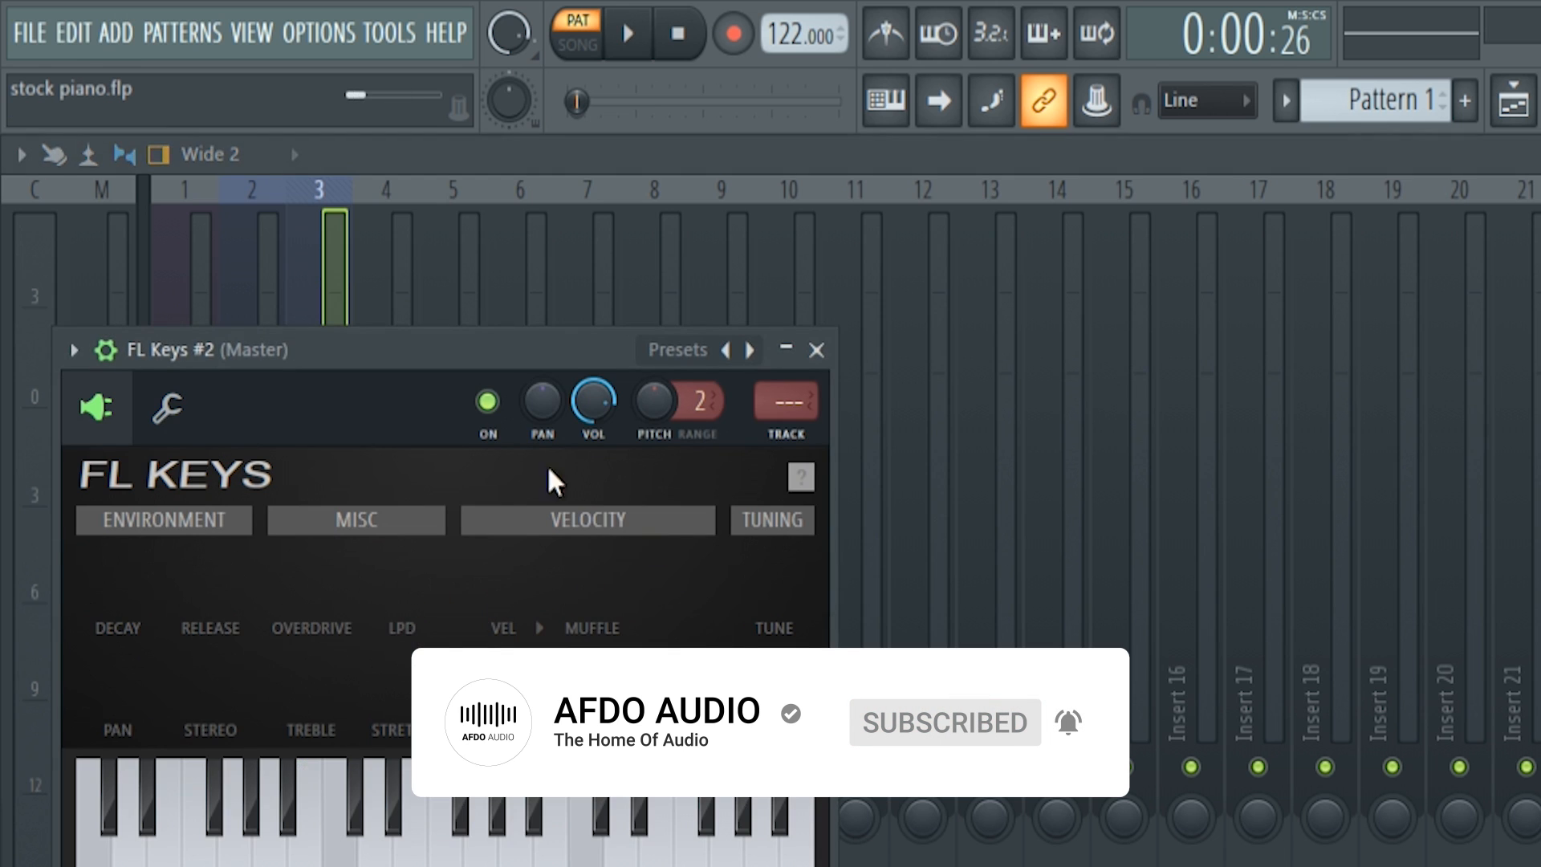
# Bring up the channel rack beside the FL Keys #2 window and copy the FL Keys notes into the FL Keys #2 channel.
pyautogui.moveTo(382, 361); pyautogui.dragTo(986, 520)
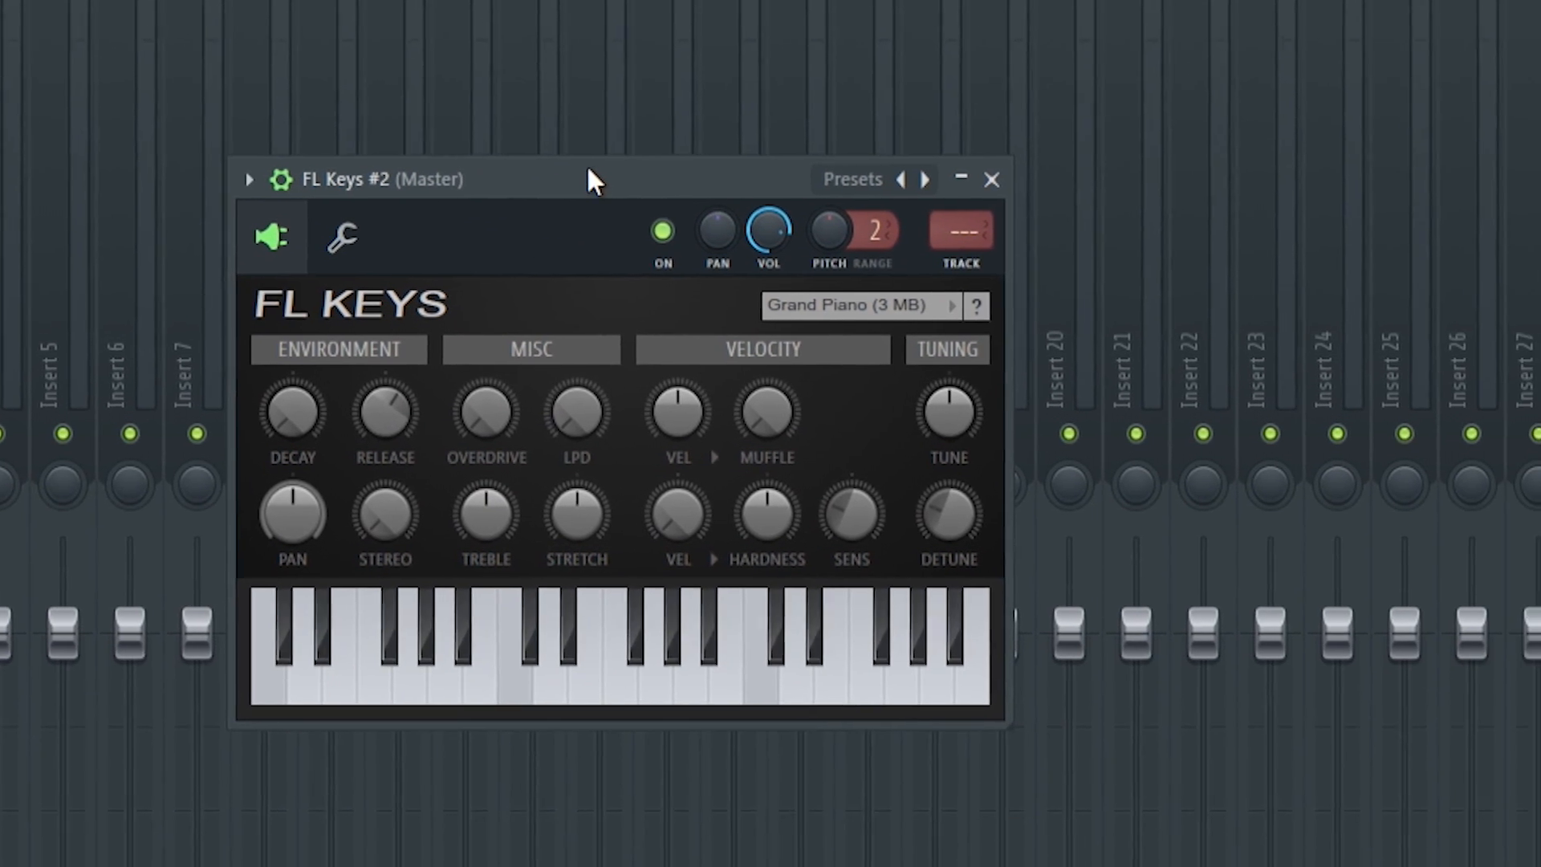
pyautogui.moveTo(590, 170); pyautogui.dragTo(733, 171)
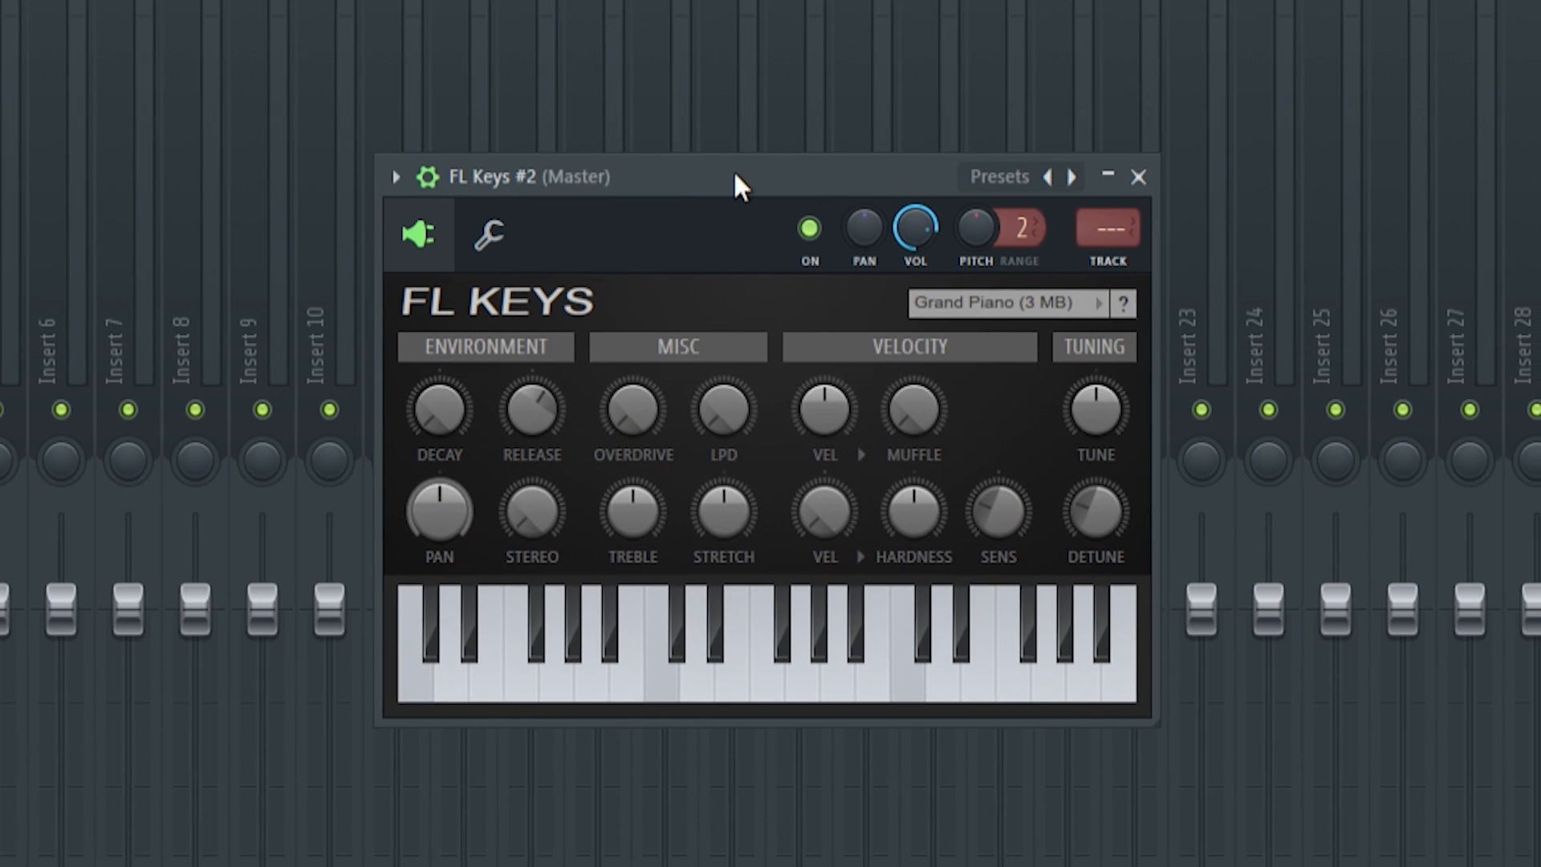
pyautogui.press('F6')
pyautogui.click(276, 642)
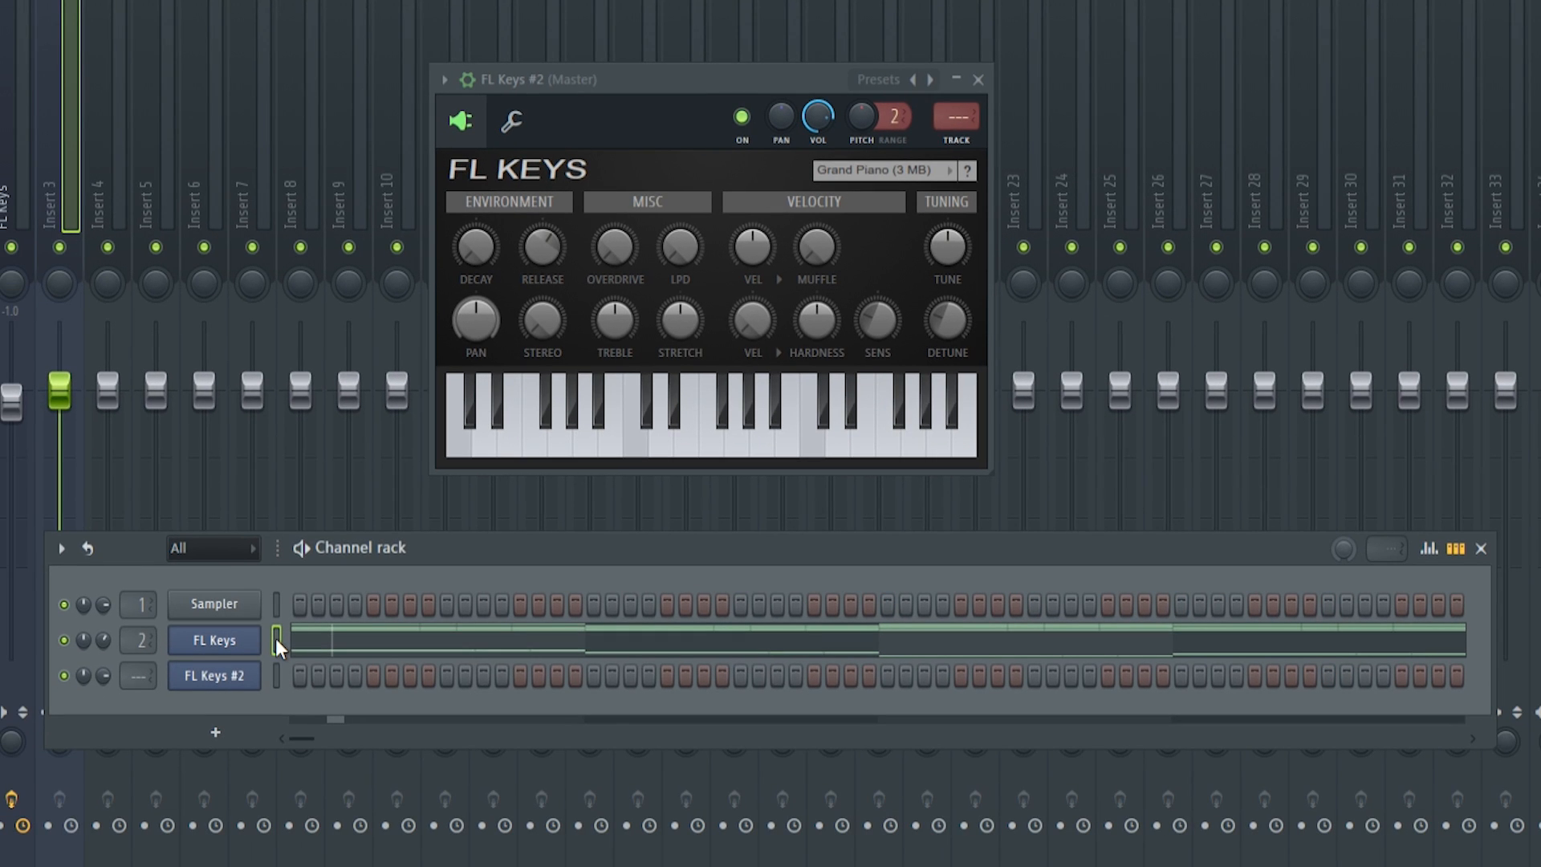
pyautogui.click(277, 675)
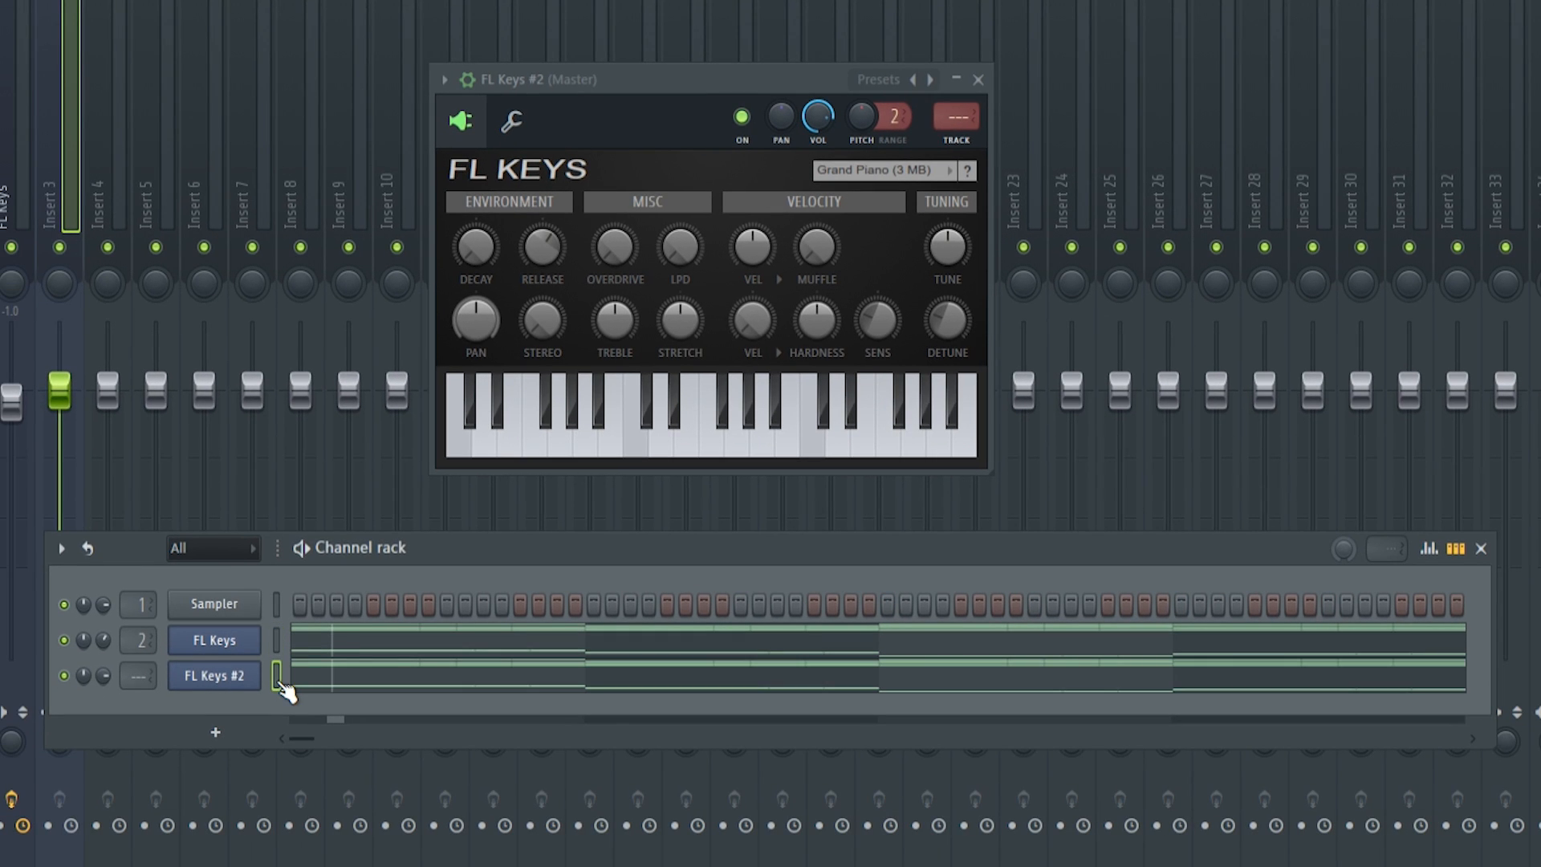
# Mute the FL Keys channel and play the pattern to hear the unprocessed FL Keys #2 piano alone.
pyautogui.click(63, 639)
pyautogui.press('space')
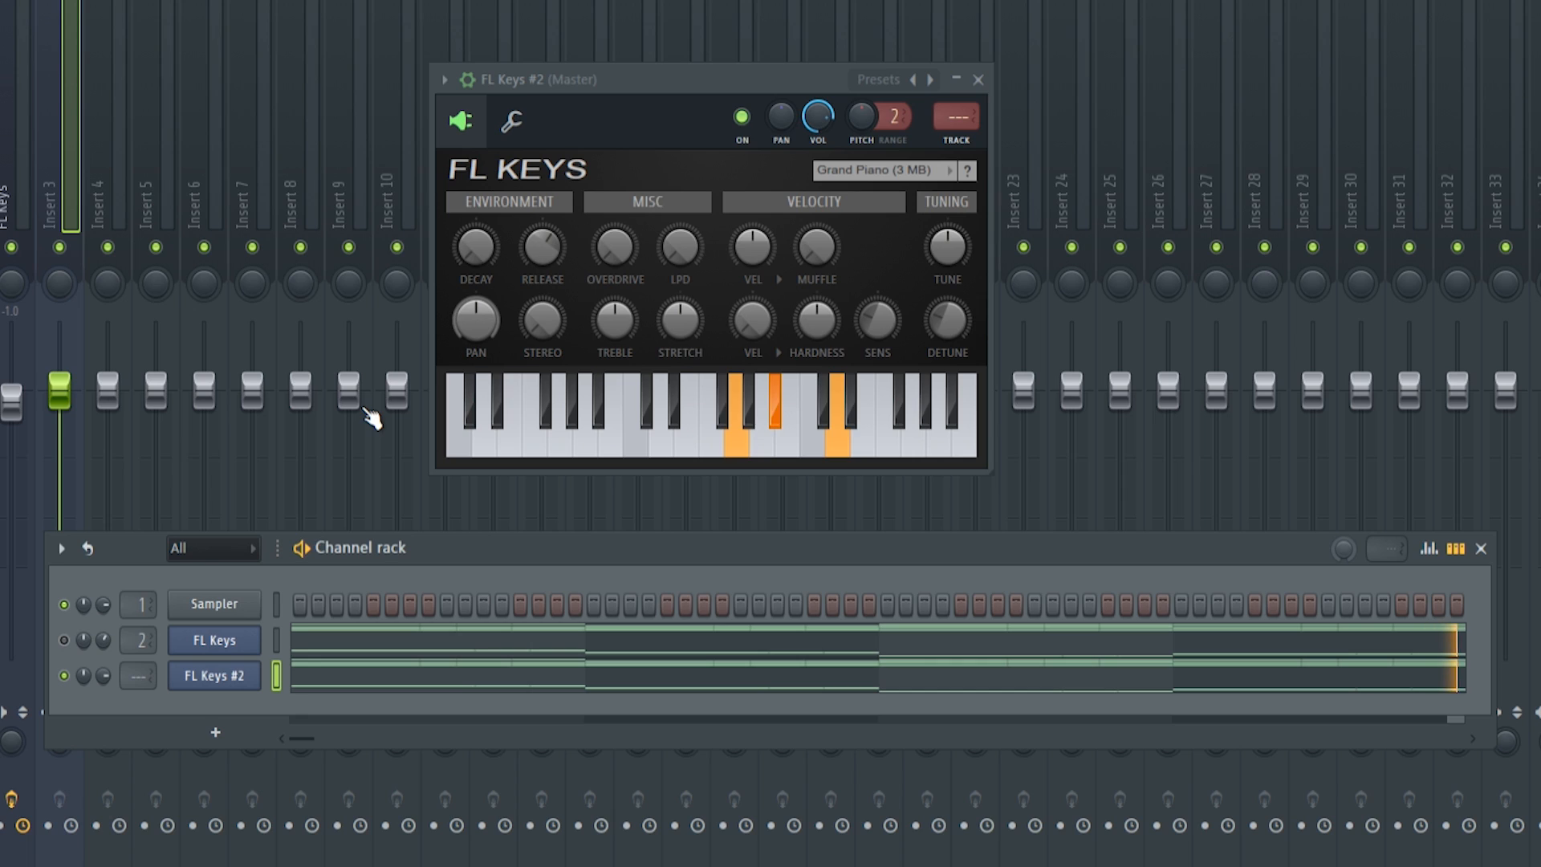
pyautogui.press('space')
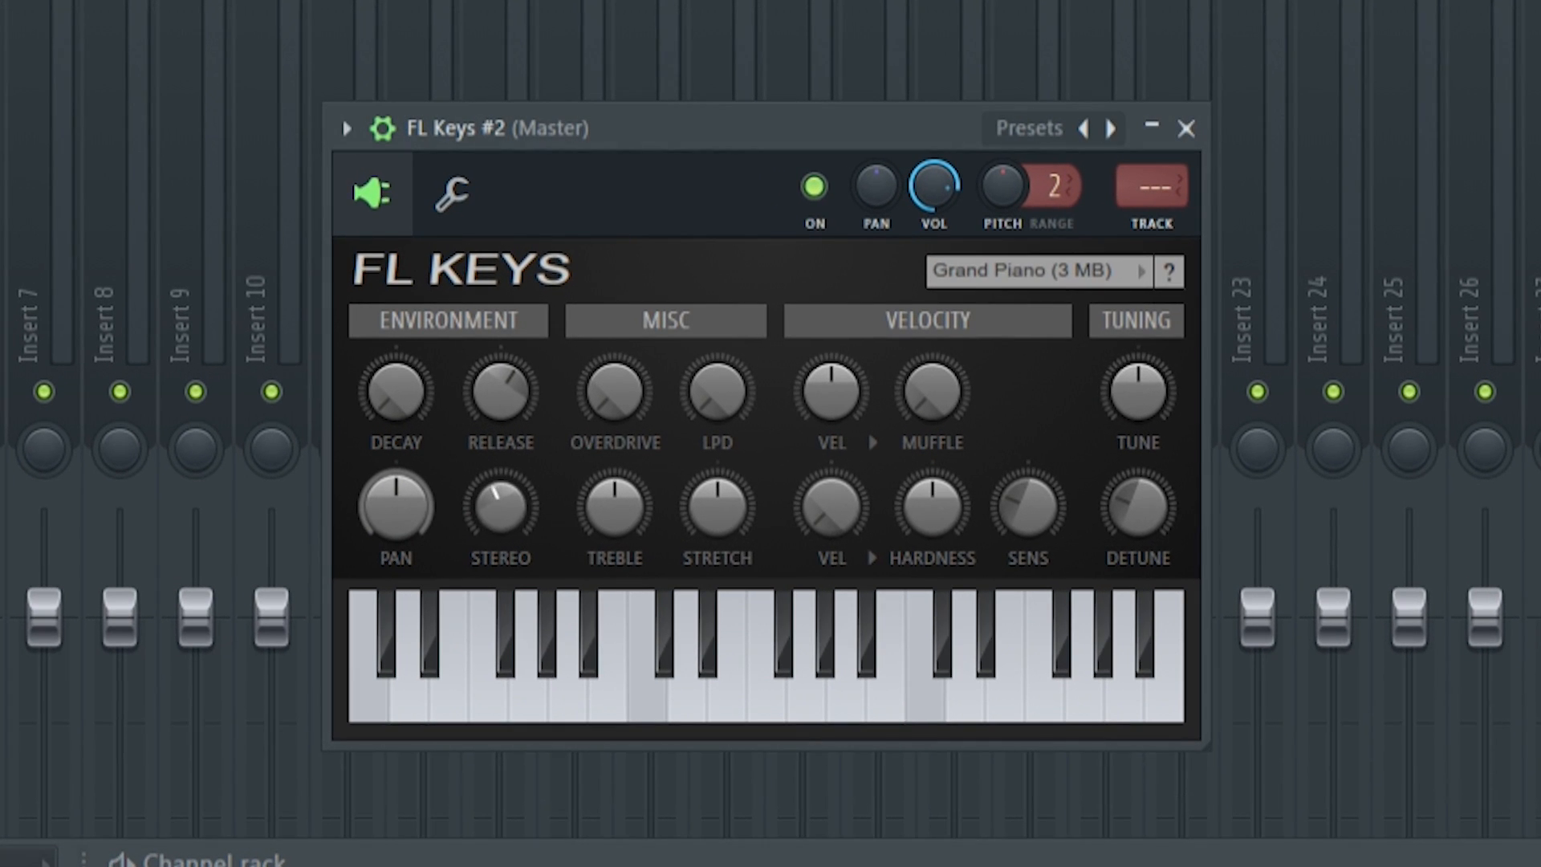
# In FL Keys #2, centre Stereo, raise Treble well past the middle, and raise the lower Vel knob to nearly centre.
pyautogui.moveTo(501, 506); pyautogui.dragTo(500, 499)
pyautogui.moveTo(607, 516); pyautogui.dragTo(607, 470)
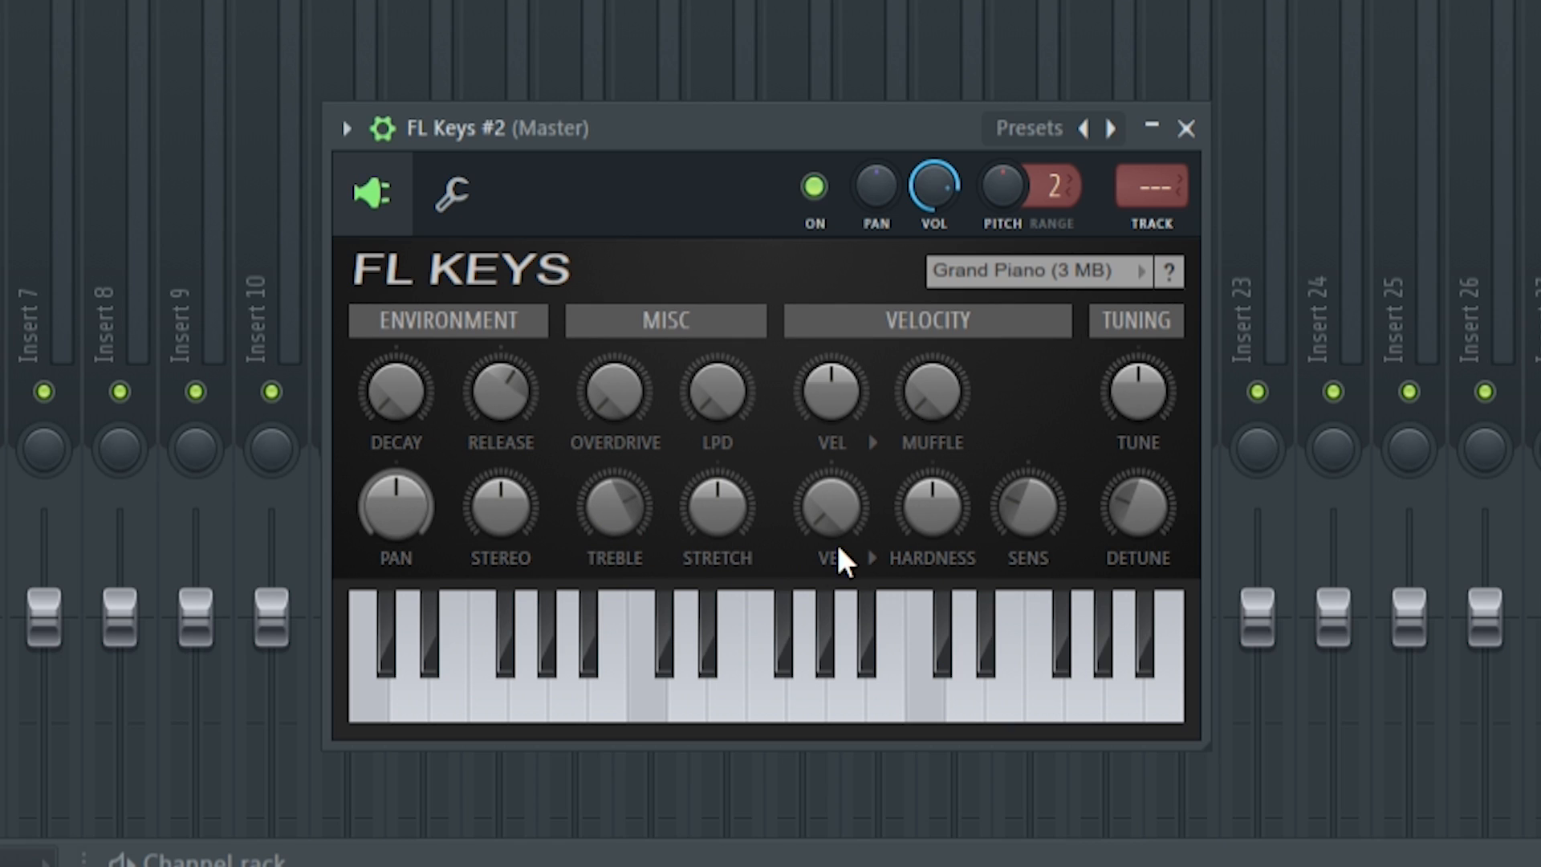
pyautogui.moveTo(835, 514); pyautogui.dragTo(834, 472)
pyautogui.click(639, 691)
pyautogui.moveTo(652, 516); pyautogui.dragTo(653, 511)
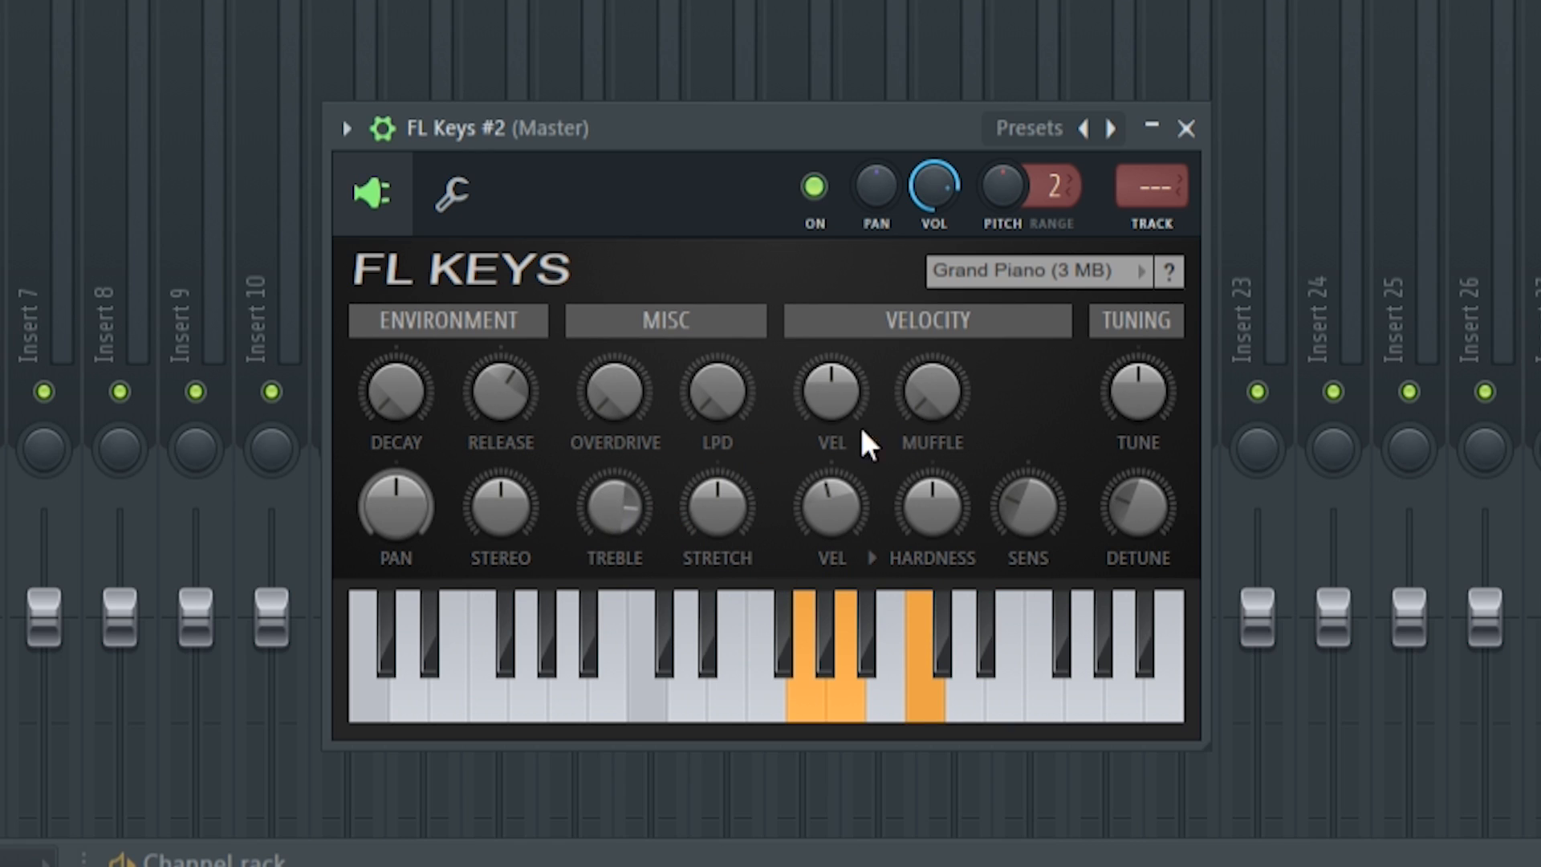
# Ease the lower Vel knob of FL Keys #2 back slightly and fine-tune its Detune and Sens amounts.
pyautogui.moveTo(936, 509); pyautogui.dragTo(831, 497)
pyautogui.moveTo(1146, 522); pyautogui.dragTo(1146, 522)
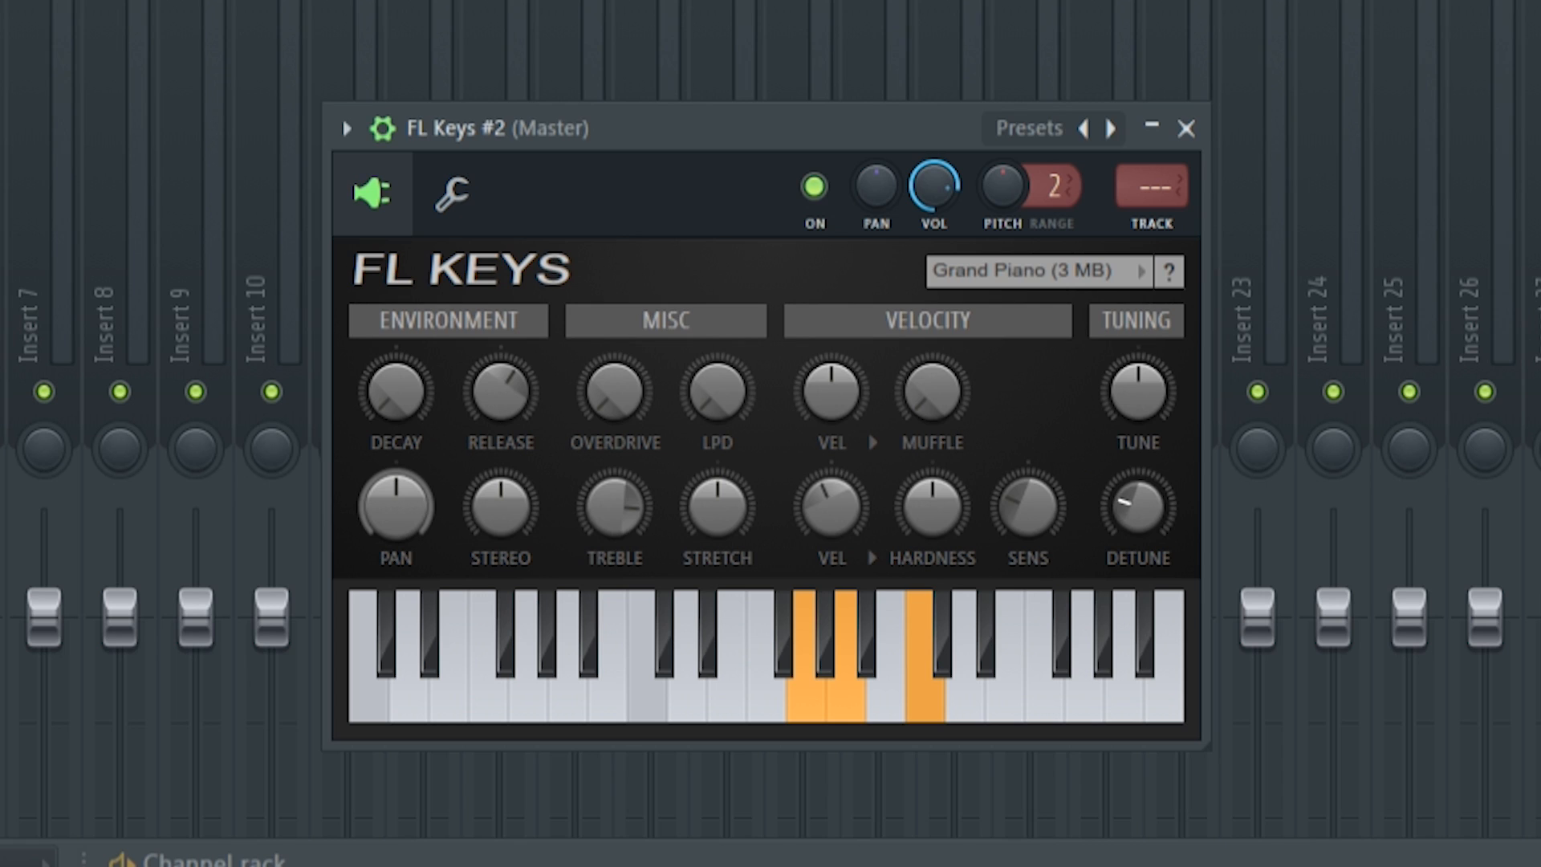
pyautogui.moveTo(1032, 509); pyautogui.dragTo(1032, 513)
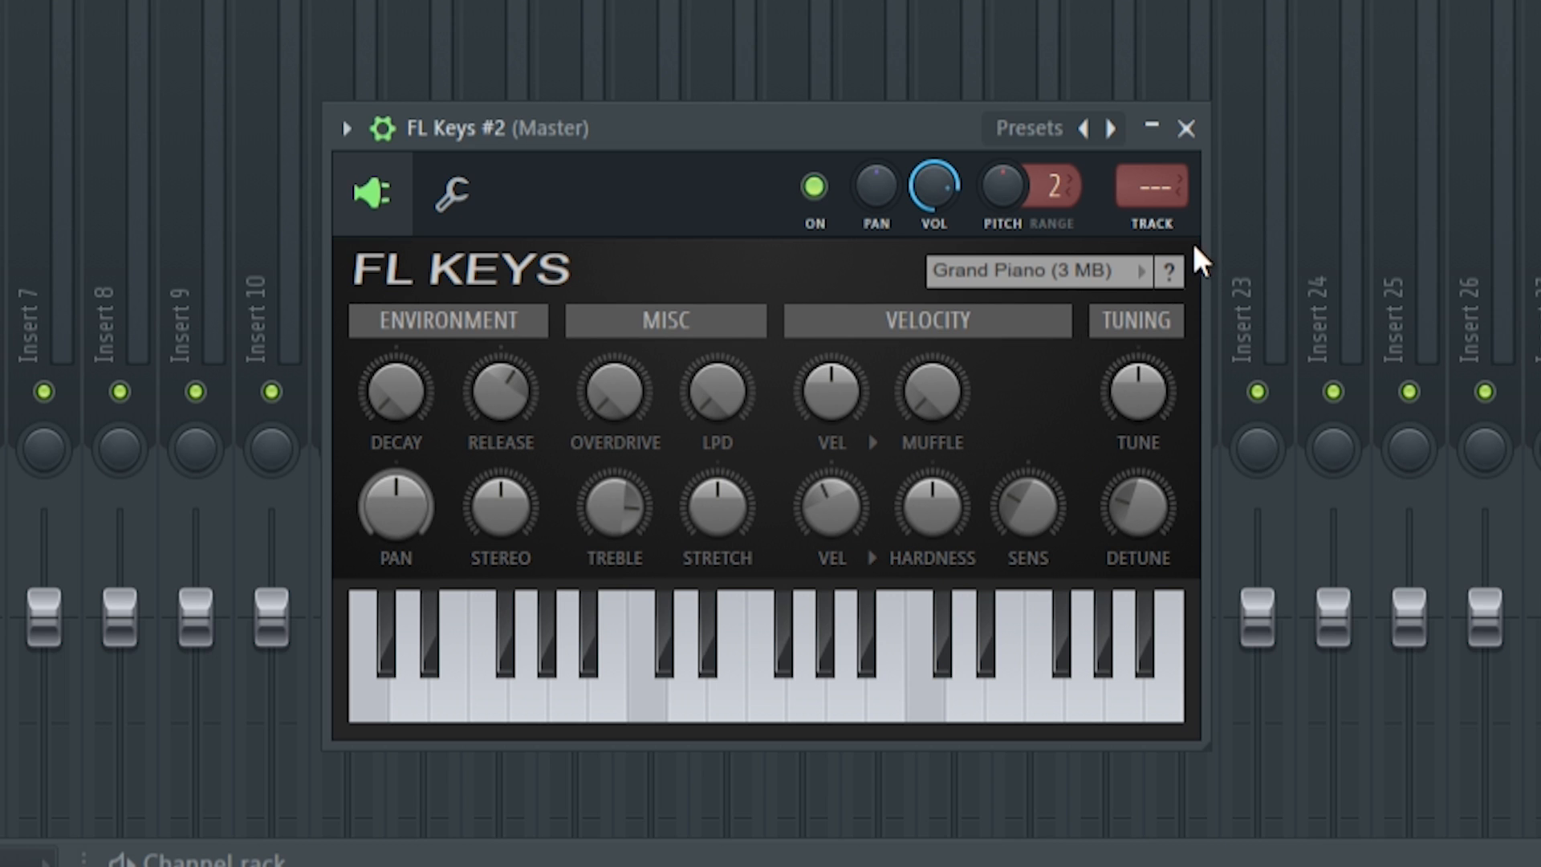
# Route FL Keys #2 to mixer track 3 and select the FL Keys mixer track.
pyautogui.click(1152, 223)
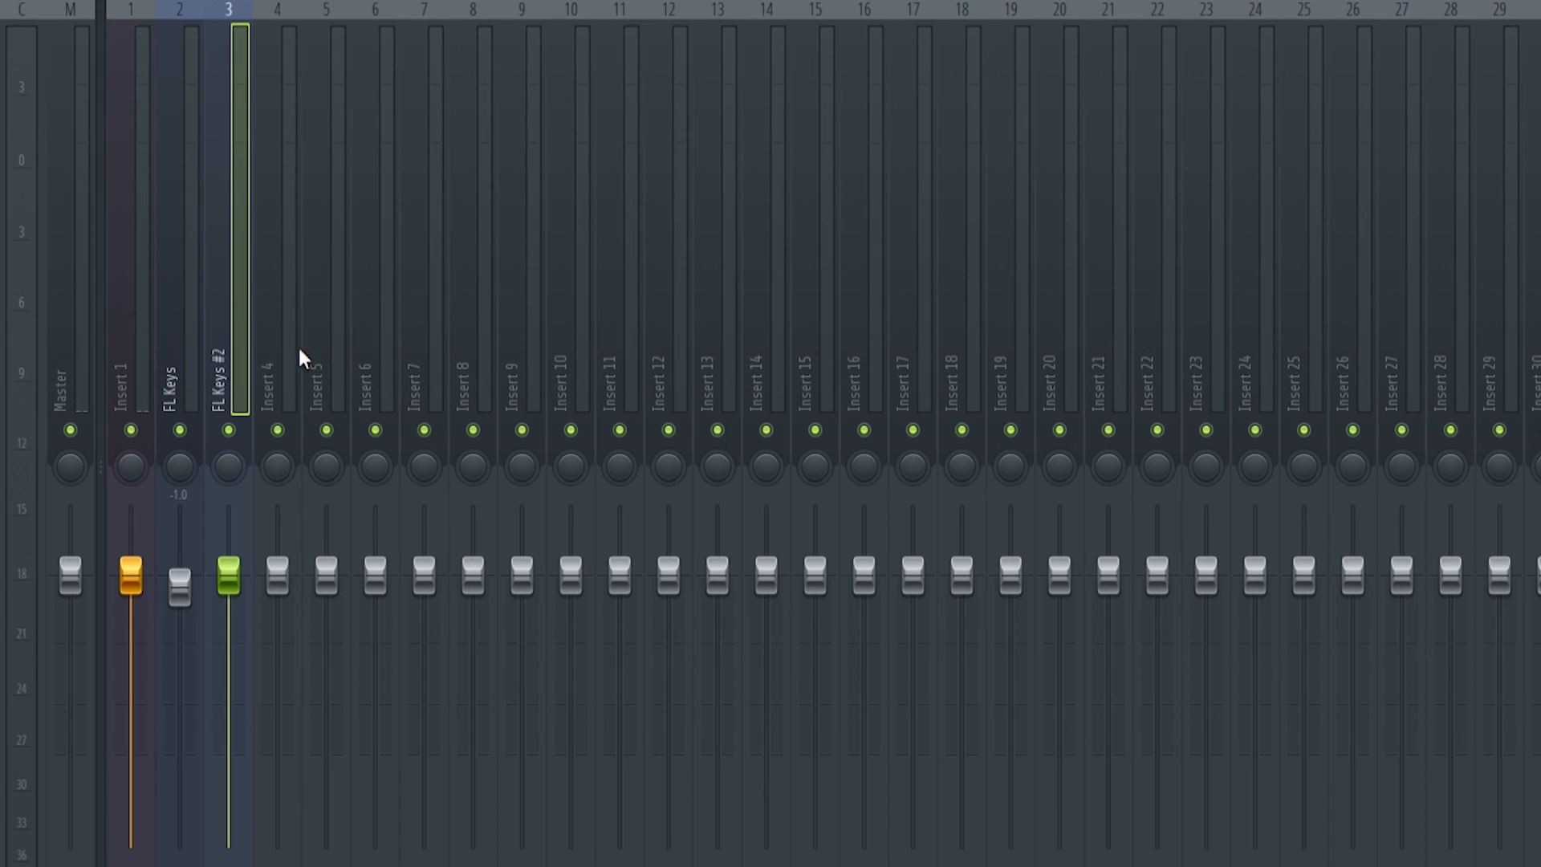
pyautogui.click(186, 385)
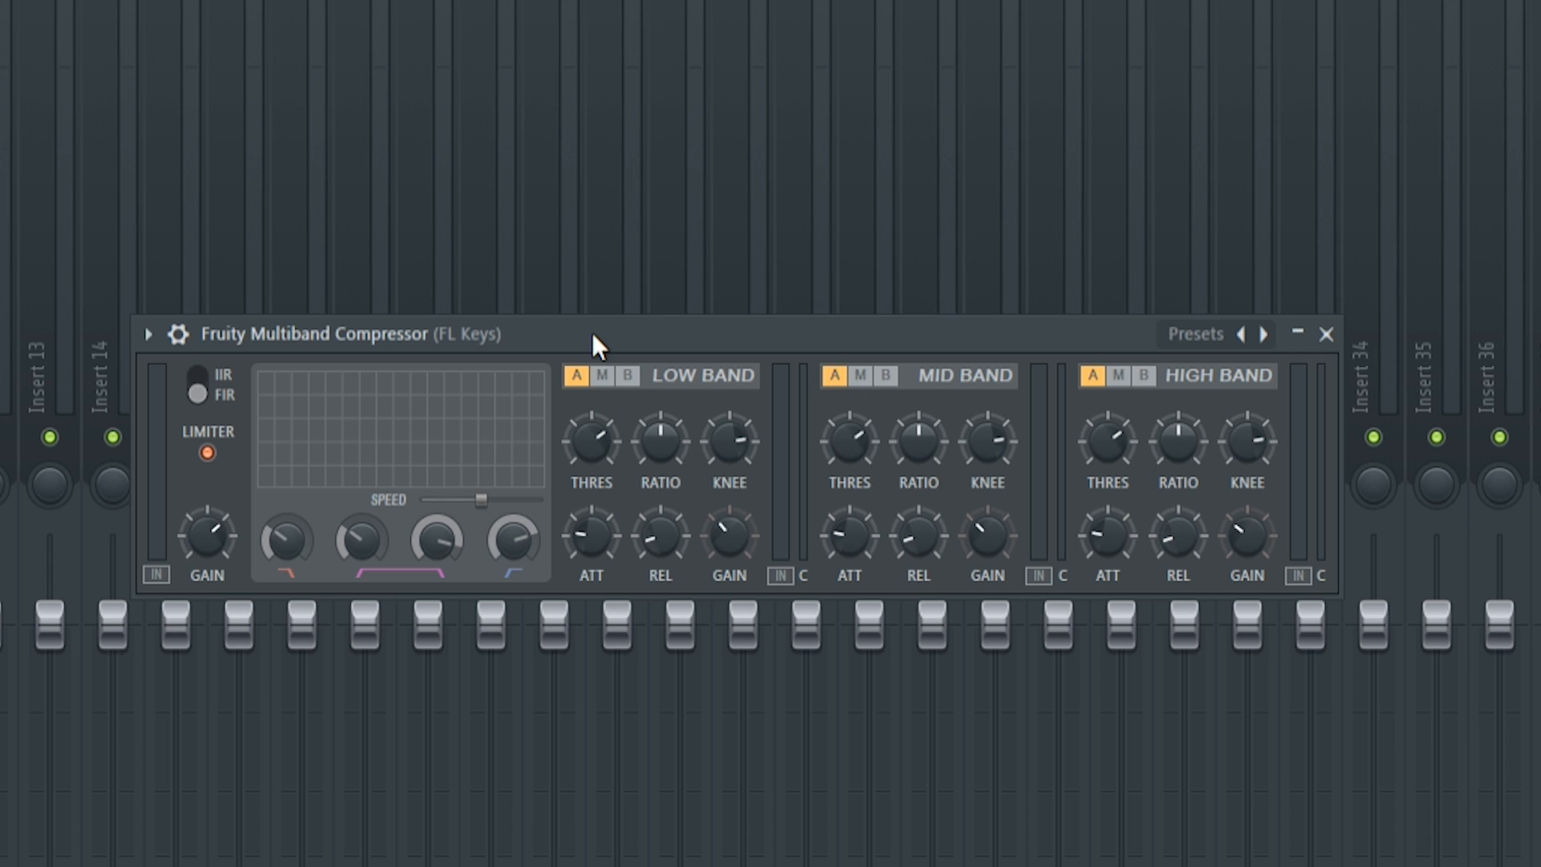
# Examine the Fruity Multiband Compressor settings on the FL Keys track while the pattern plays.
pyautogui.moveTo(590, 332); pyautogui.dragTo(595, 323)
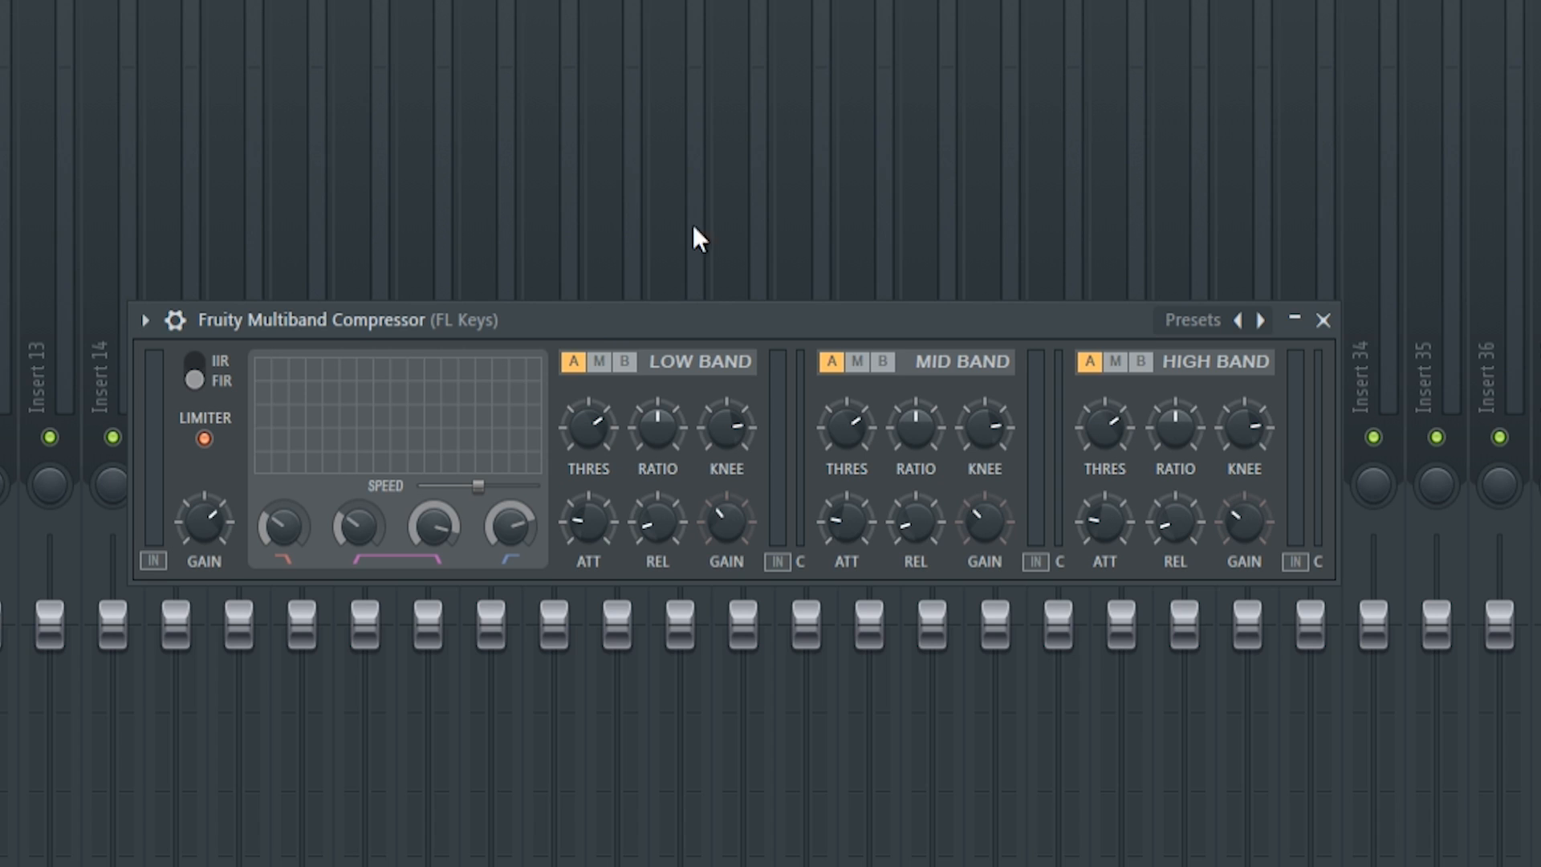
pyautogui.press('Escape')
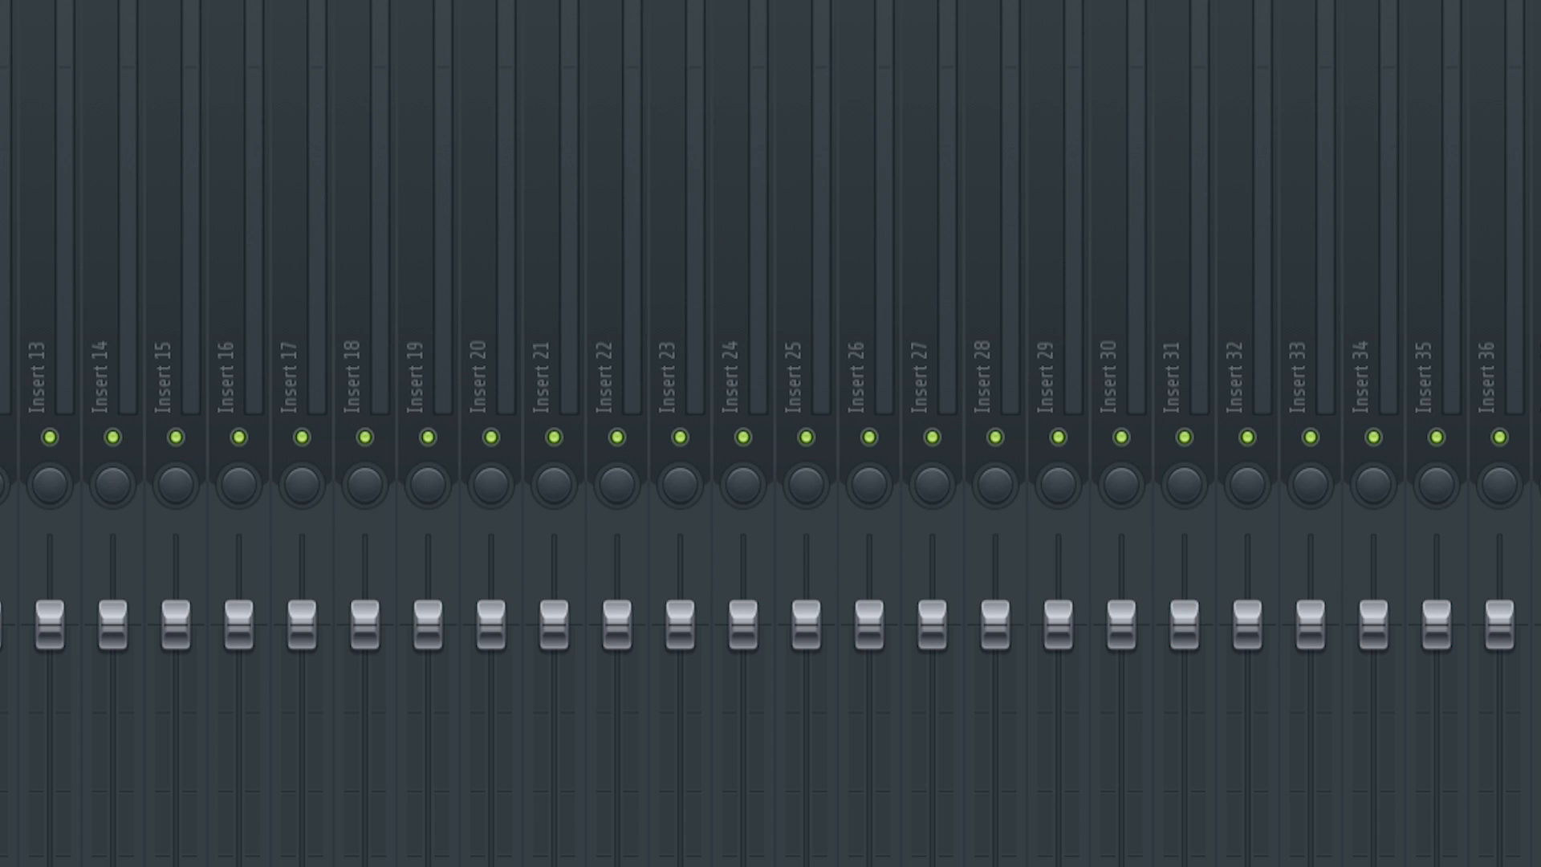
pyautogui.moveTo(793, 314); pyautogui.dragTo(788, 319)
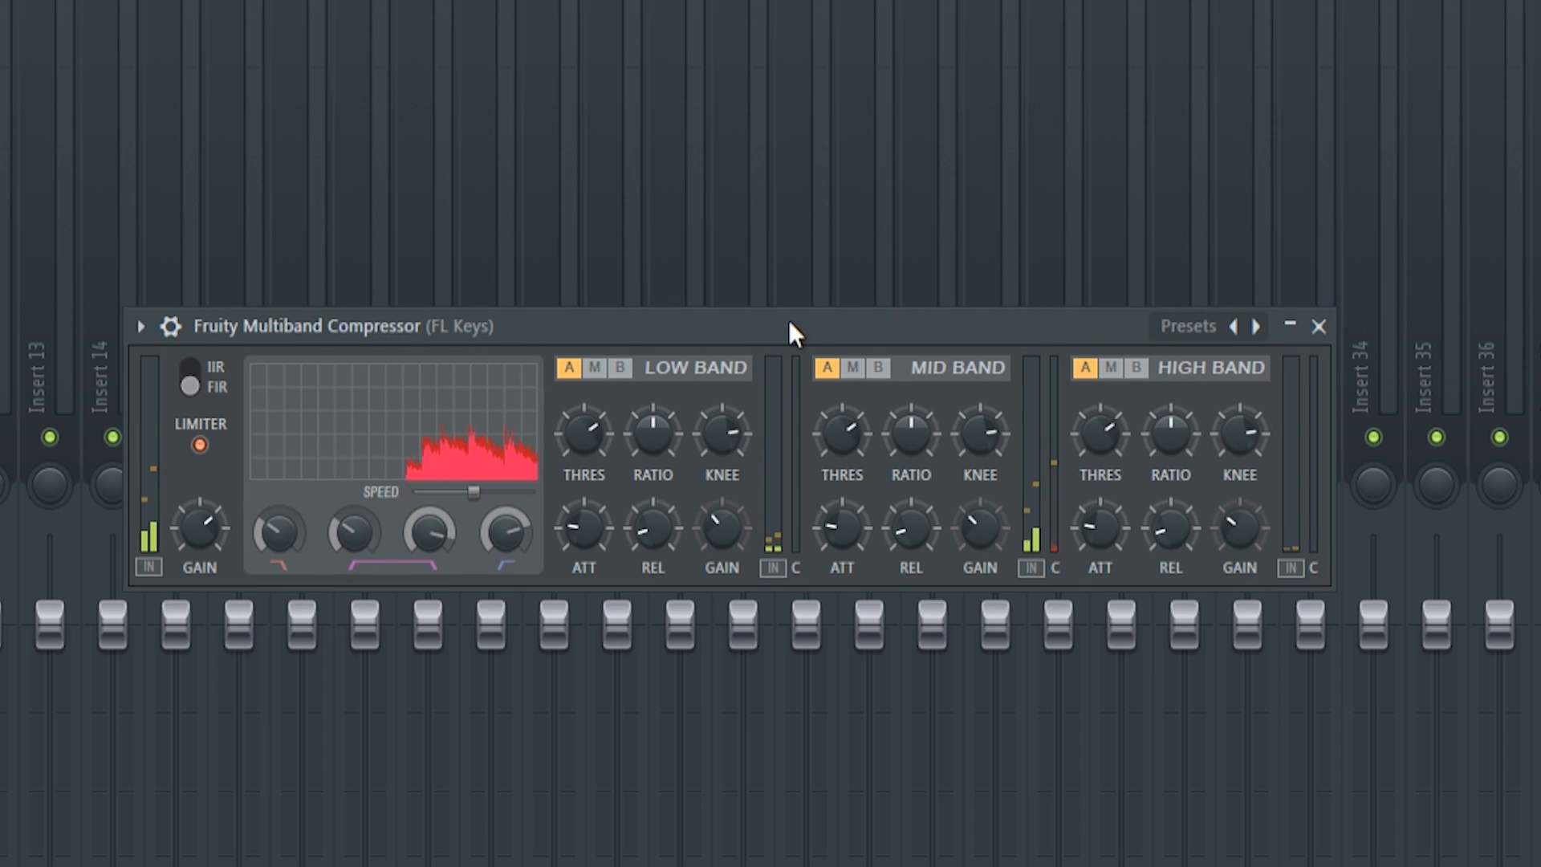
pyautogui.press('Escape')
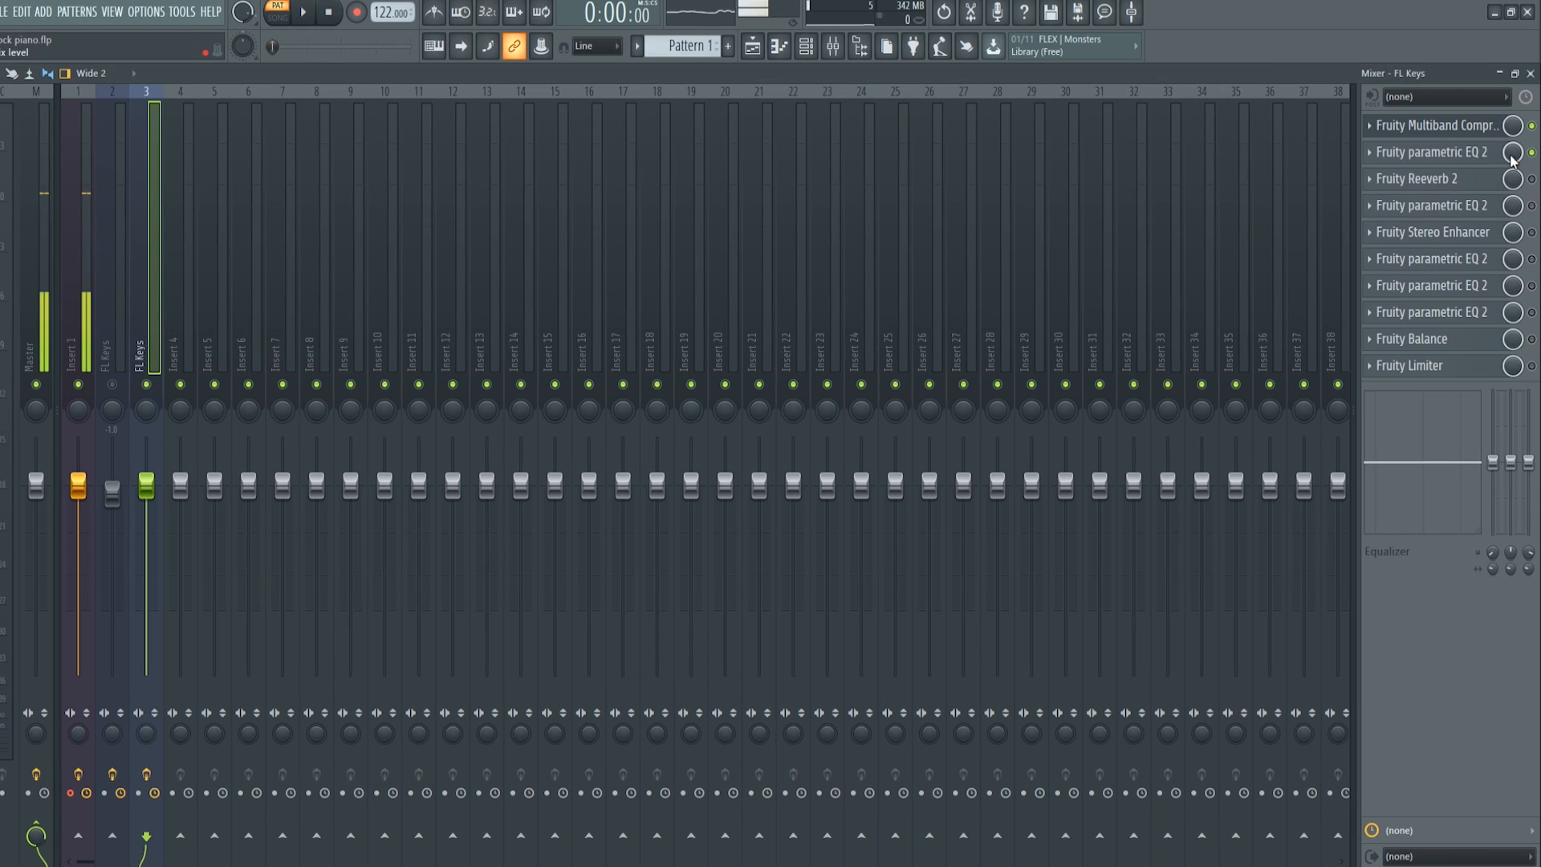
# Enable the Fruity parametric EQ 2 in effect slot 2, open its editor, and shrink and centre the window.
pyautogui.click(1532, 152)
pyautogui.click(1448, 153)
pyautogui.click(1447, 152)
pyautogui.click(1448, 153)
pyautogui.moveTo(776, 175); pyautogui.dragTo(876, 172)
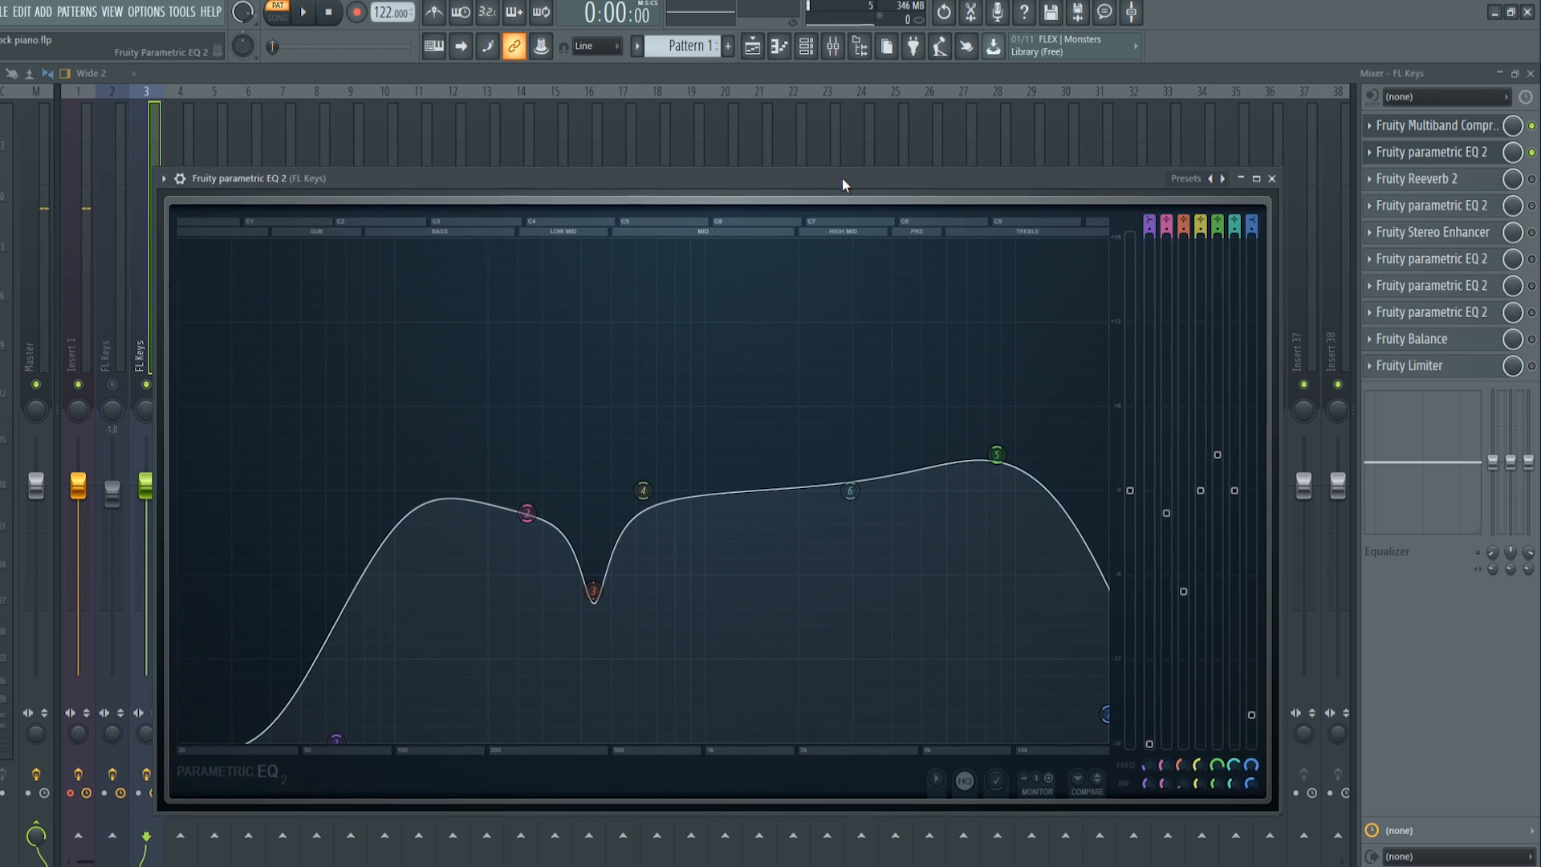
pyautogui.moveTo(1276, 805); pyautogui.dragTo(911, 652)
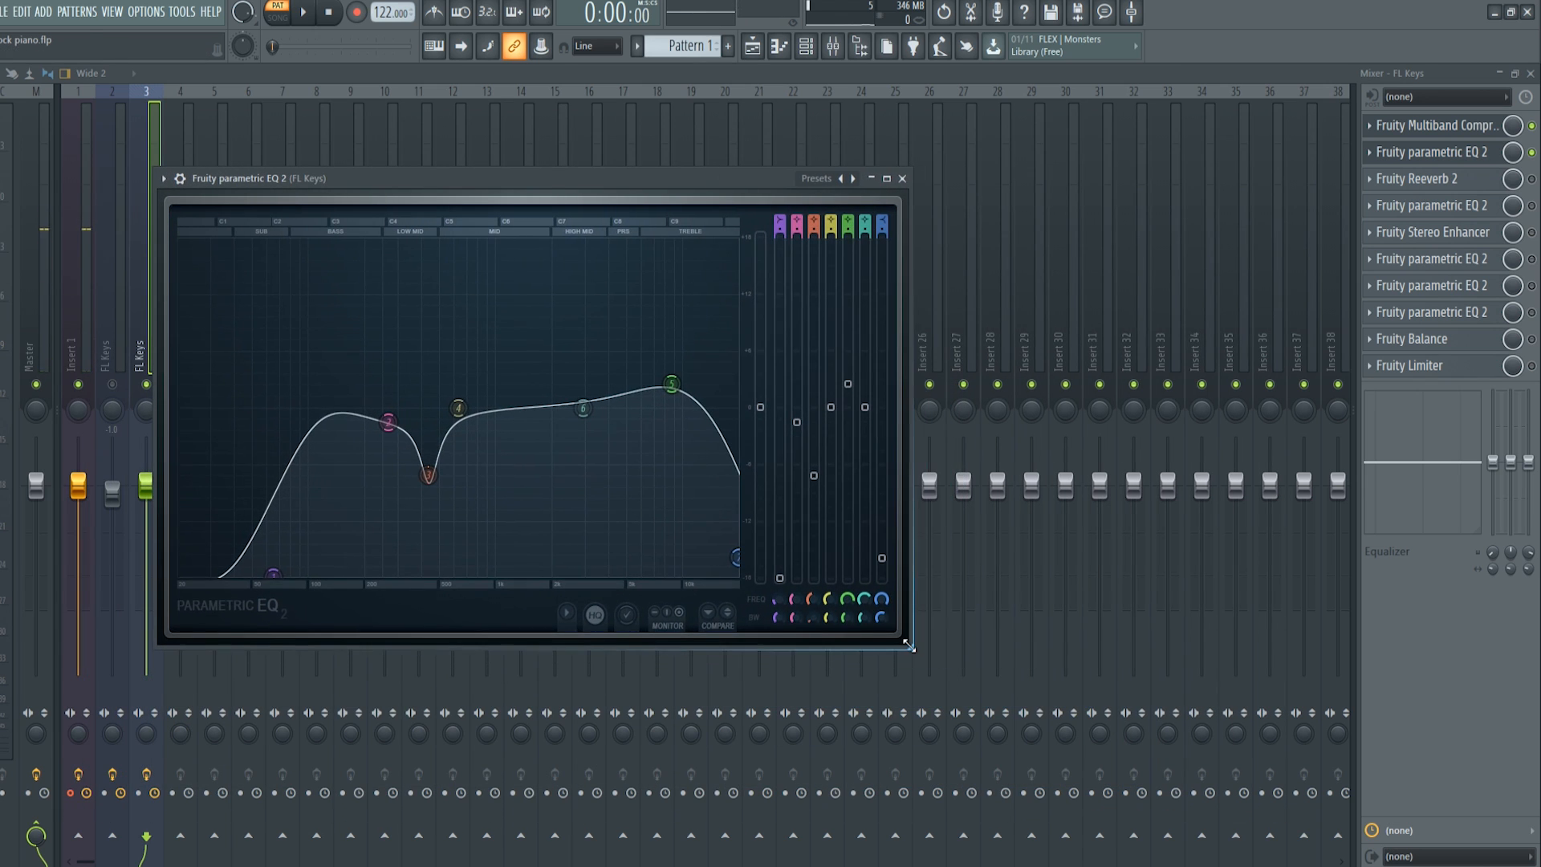
pyautogui.moveTo(639, 177); pyautogui.dragTo(857, 219)
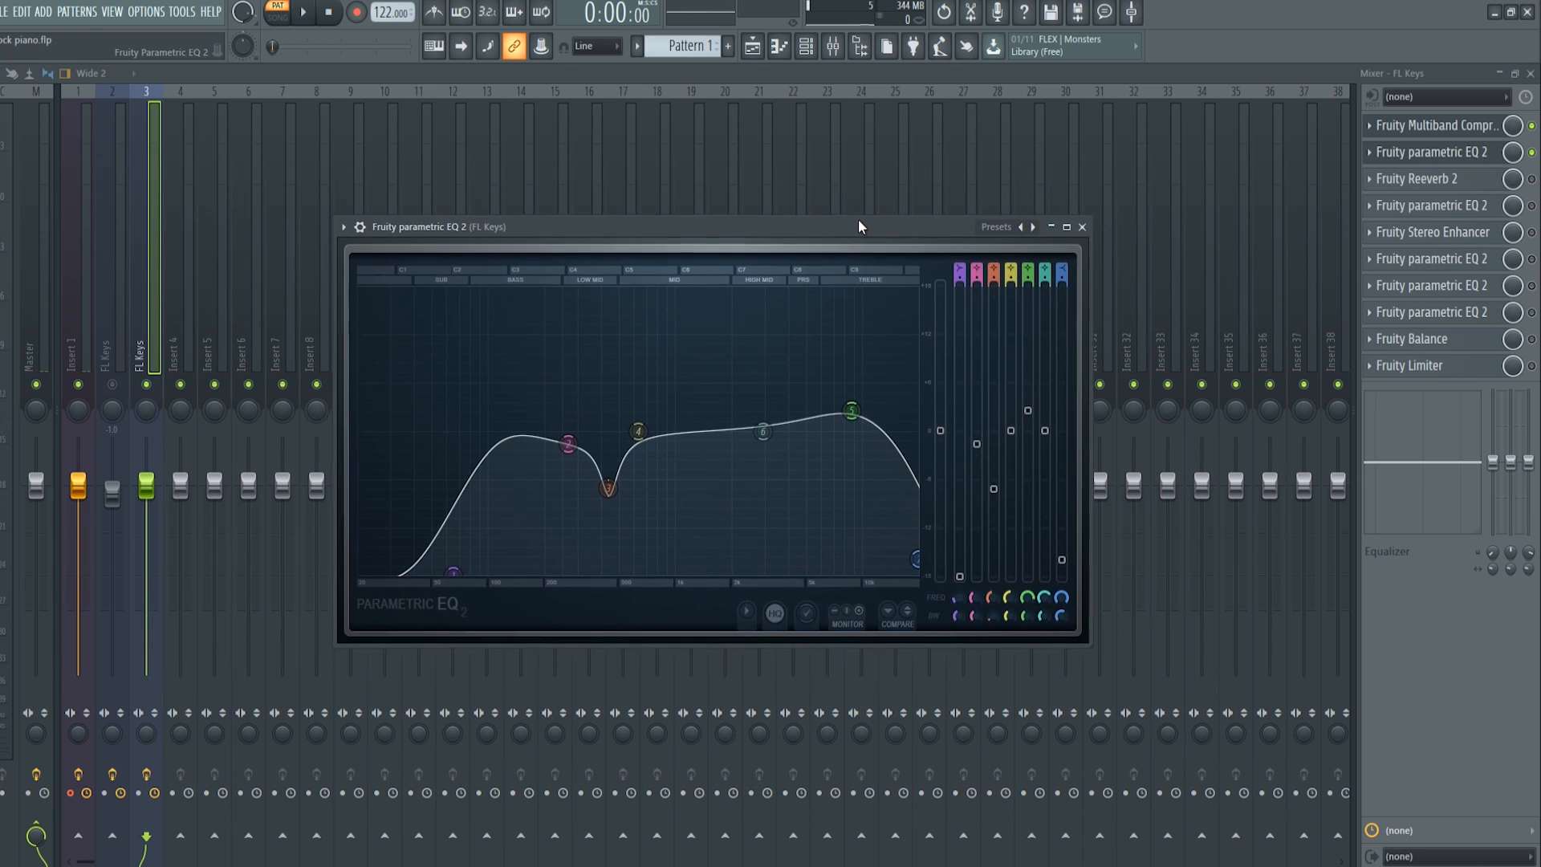
# Play the pattern and compare the piano with the slot 2 Fruity parametric EQ 2 switched off and on.
pyautogui.press('space')
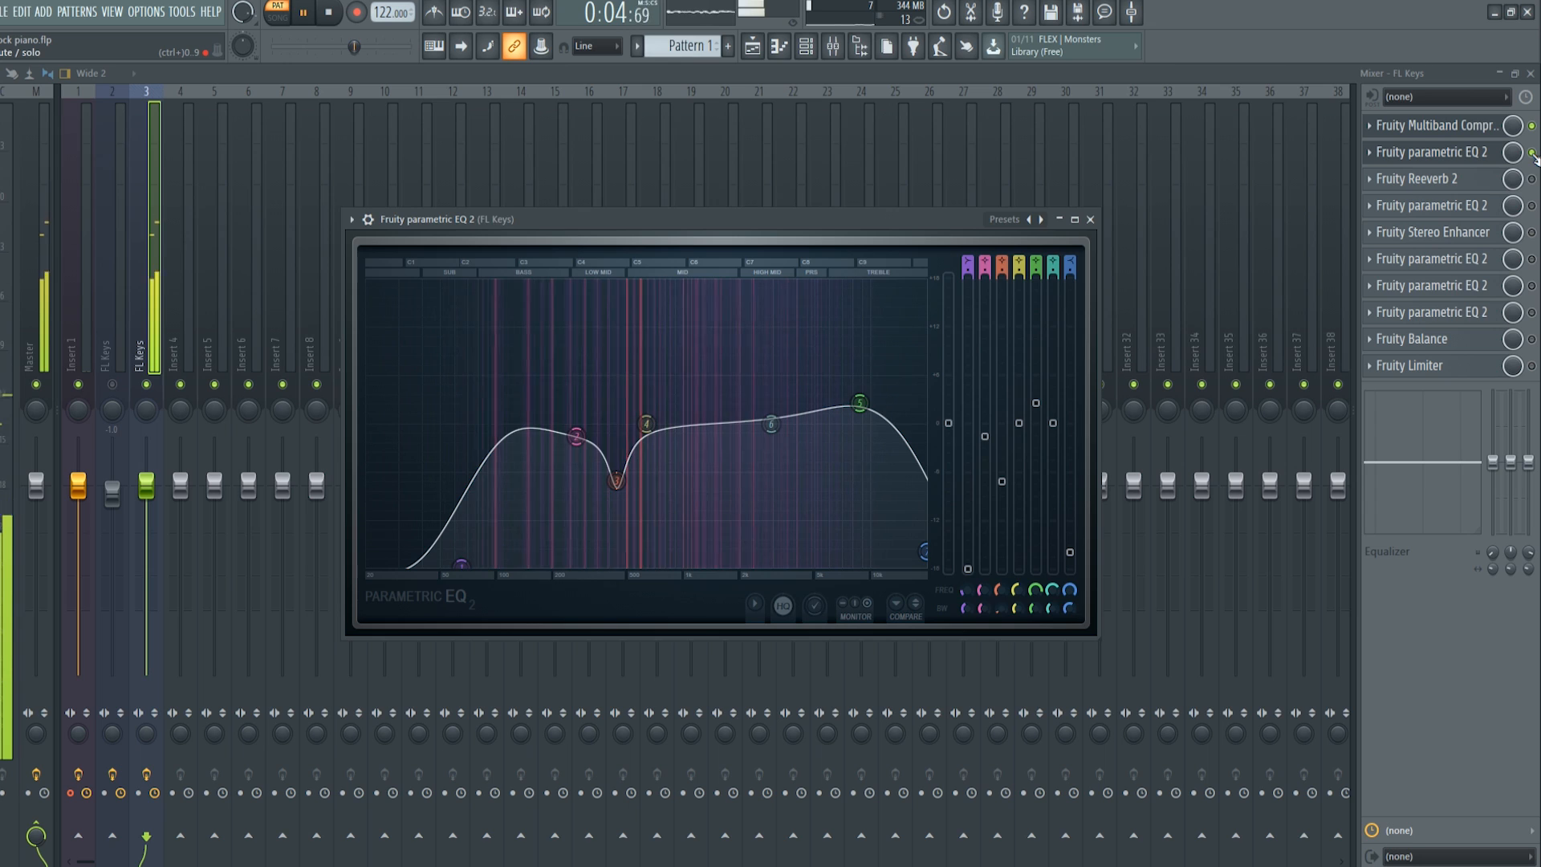
pyautogui.click(1532, 153)
pyautogui.click(1532, 152)
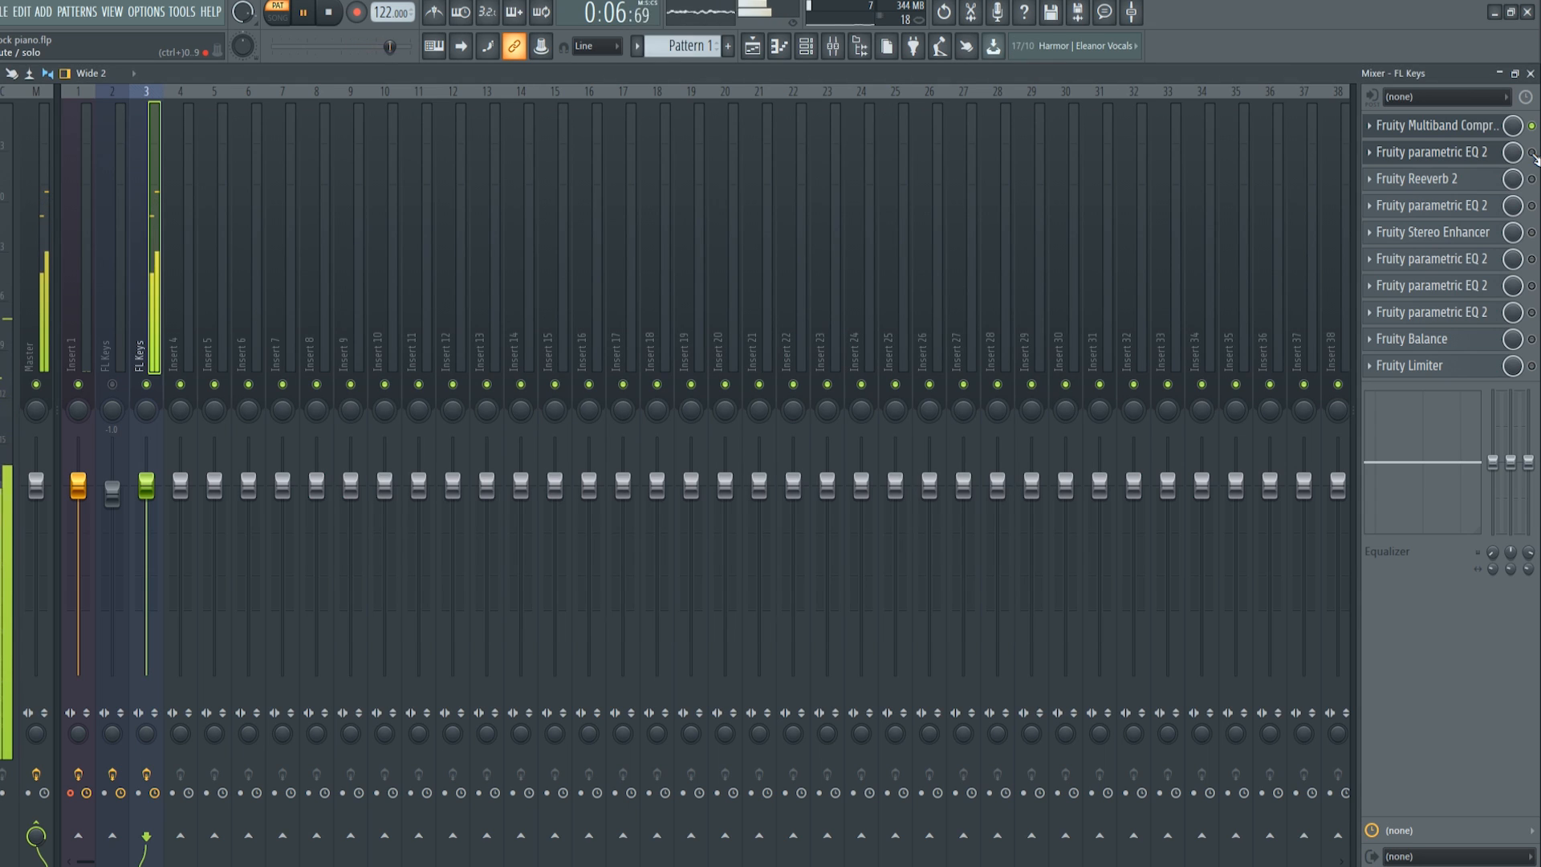
pyautogui.press('space')
pyautogui.click(1476, 153)
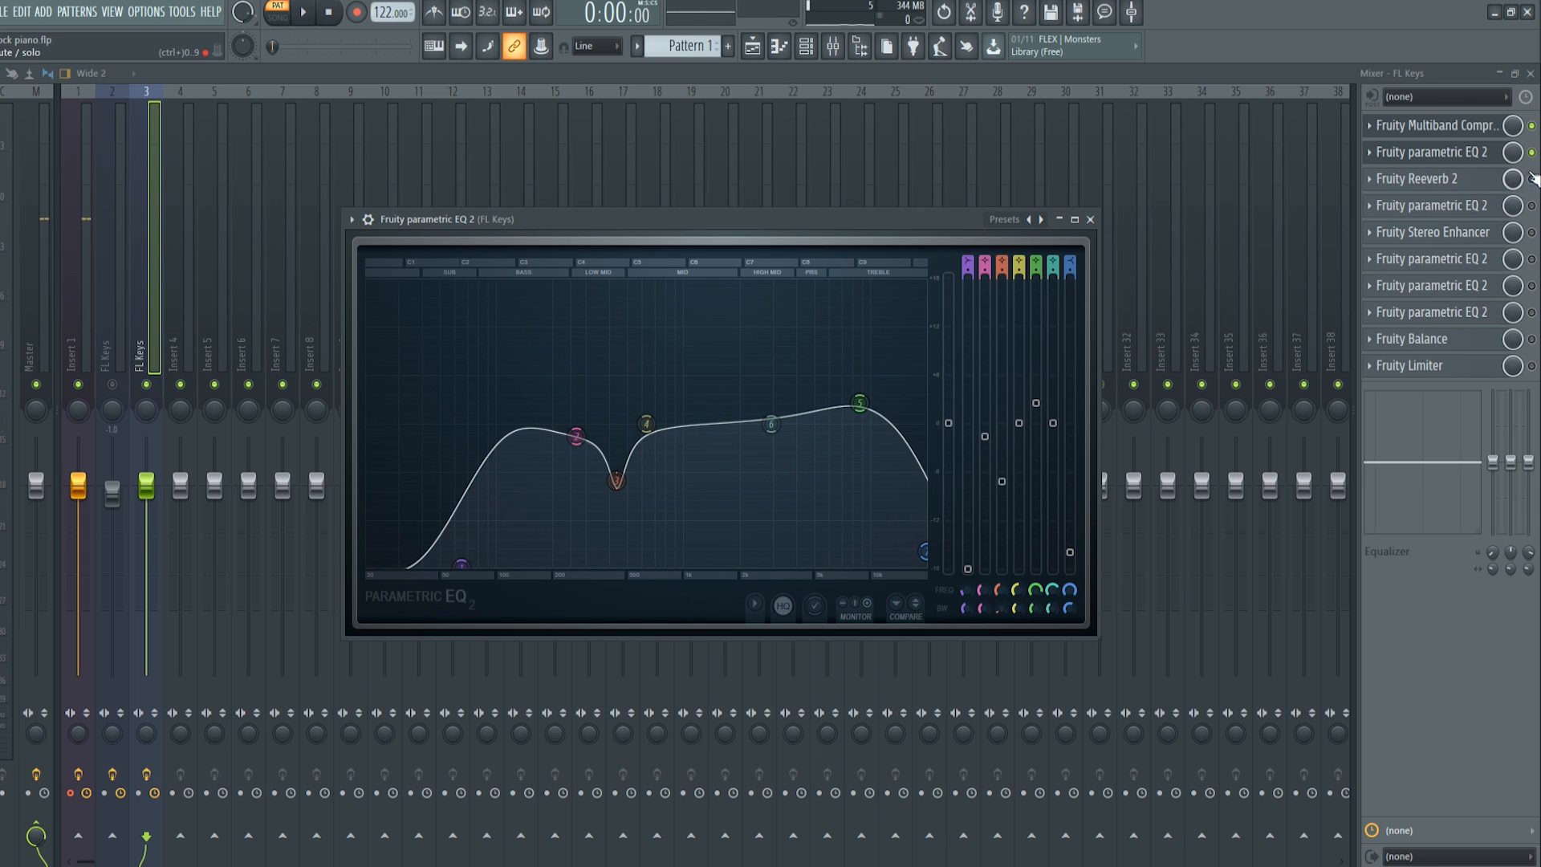
# Enable Fruity Reeverb 2 on the FL Keys track and compare the playing piano with the reverb off and on.
pyautogui.click(1494, 178)
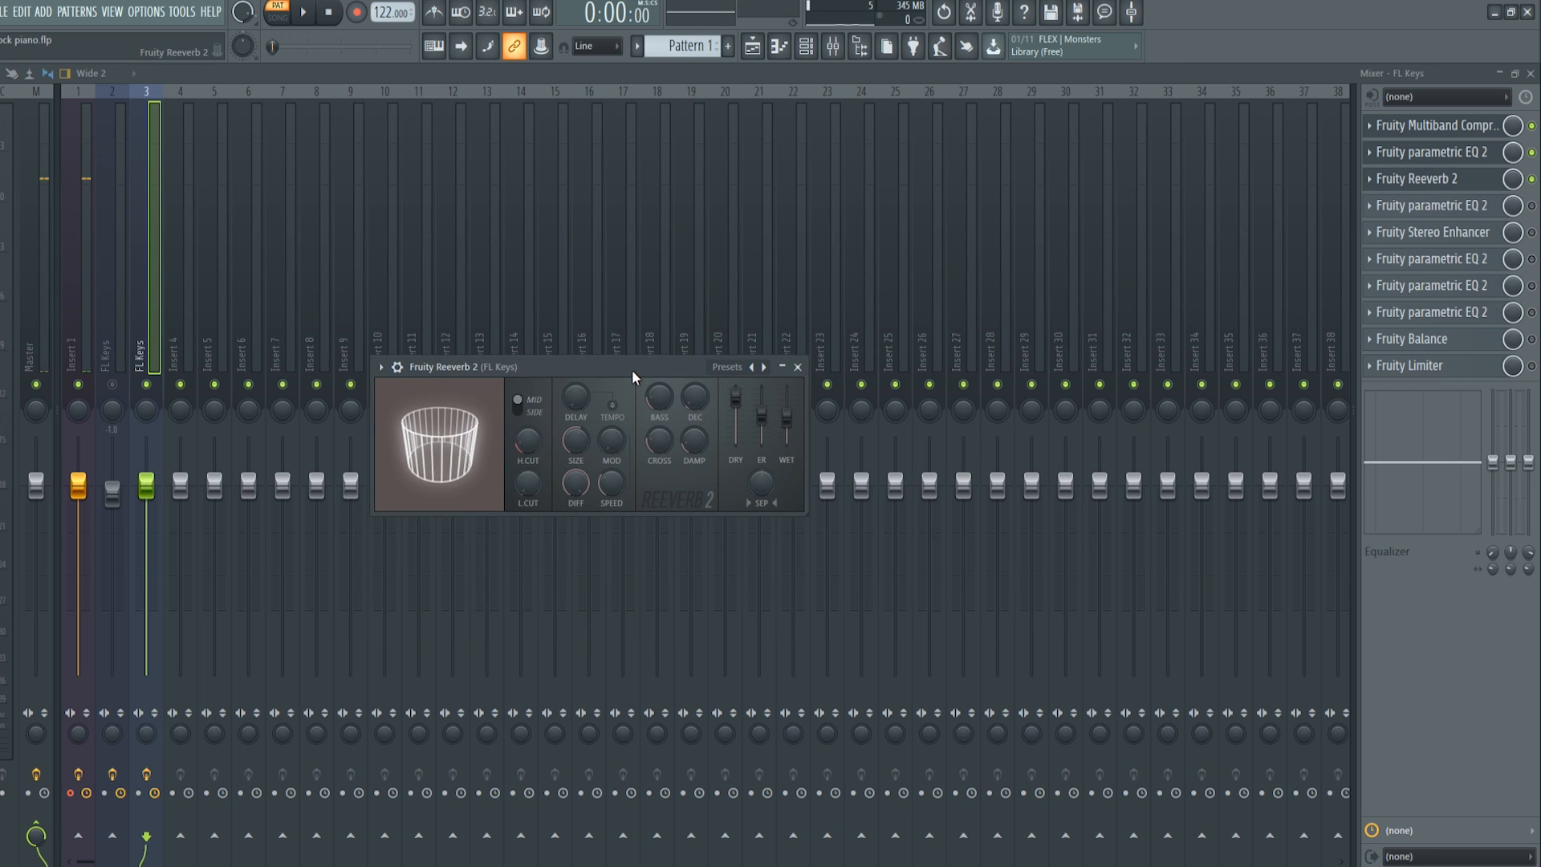
pyautogui.press('space')
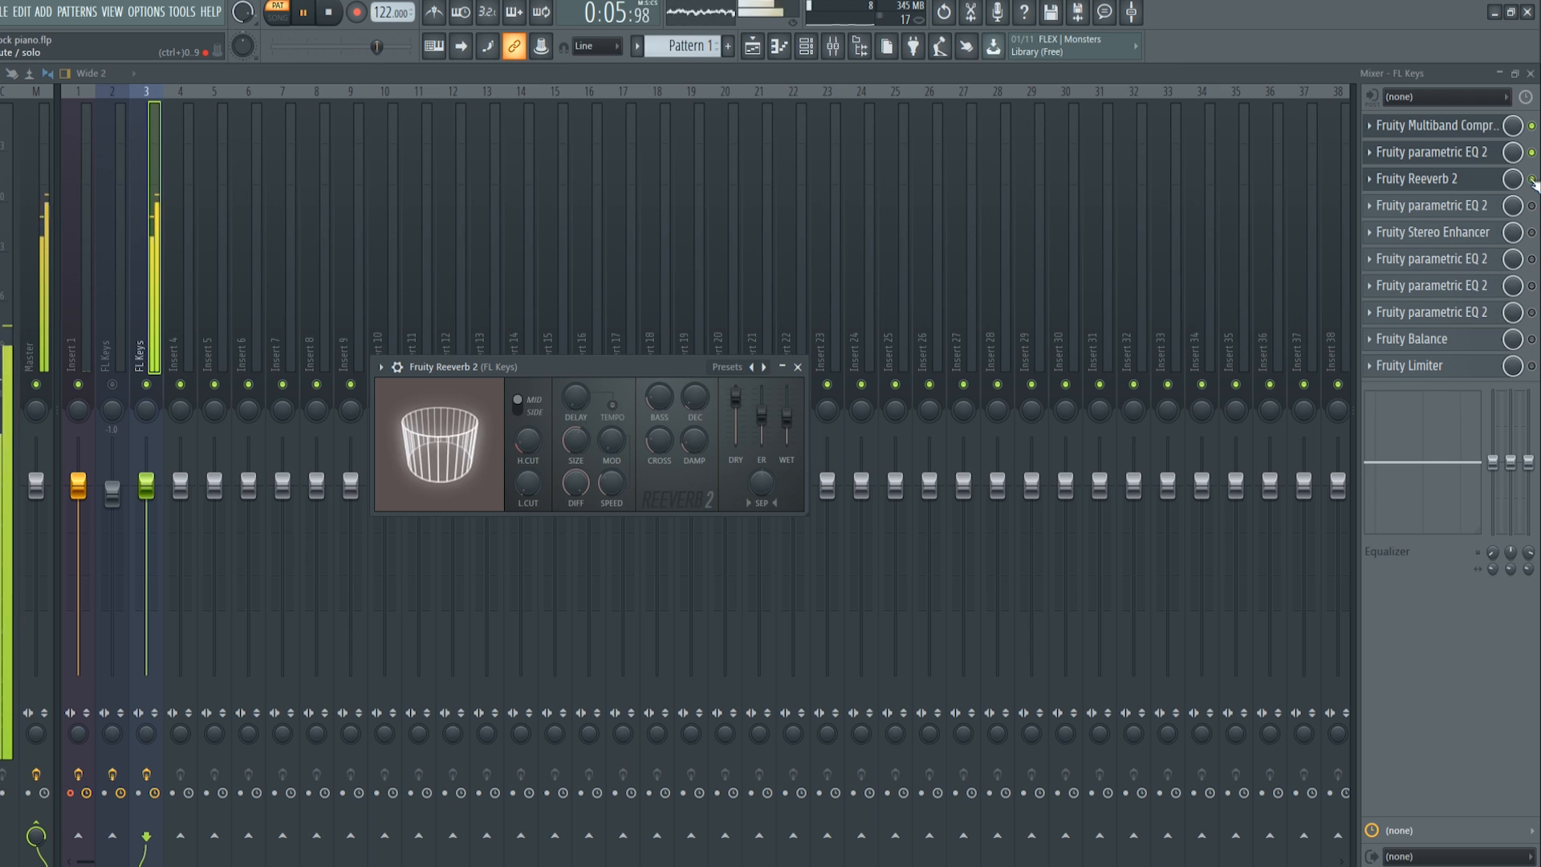
pyautogui.click(1532, 181)
pyautogui.click(1532, 180)
pyautogui.click(1417, 178)
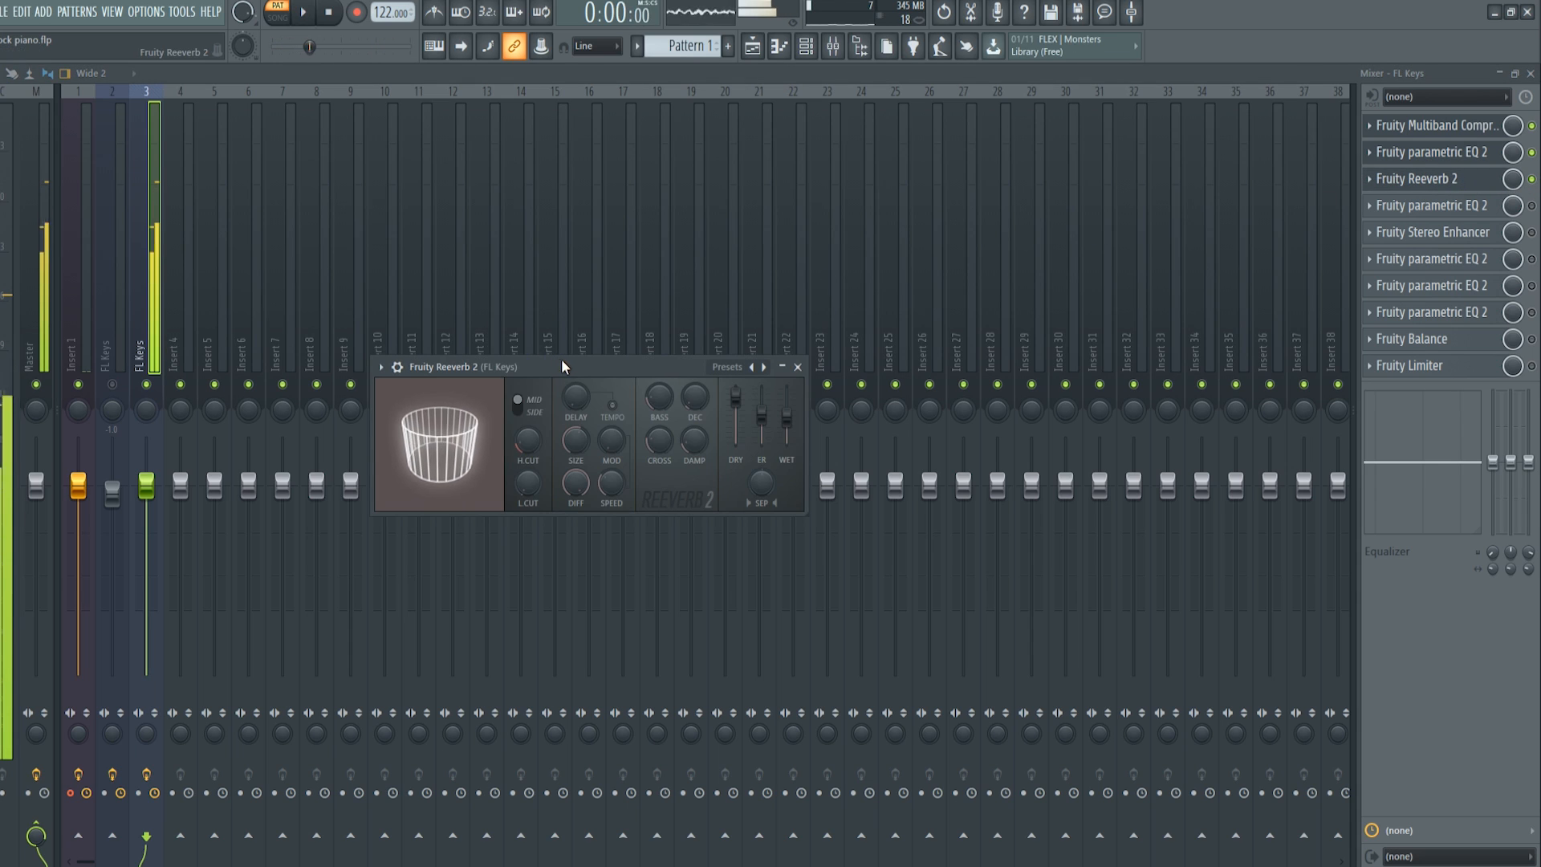
pyautogui.press('space')
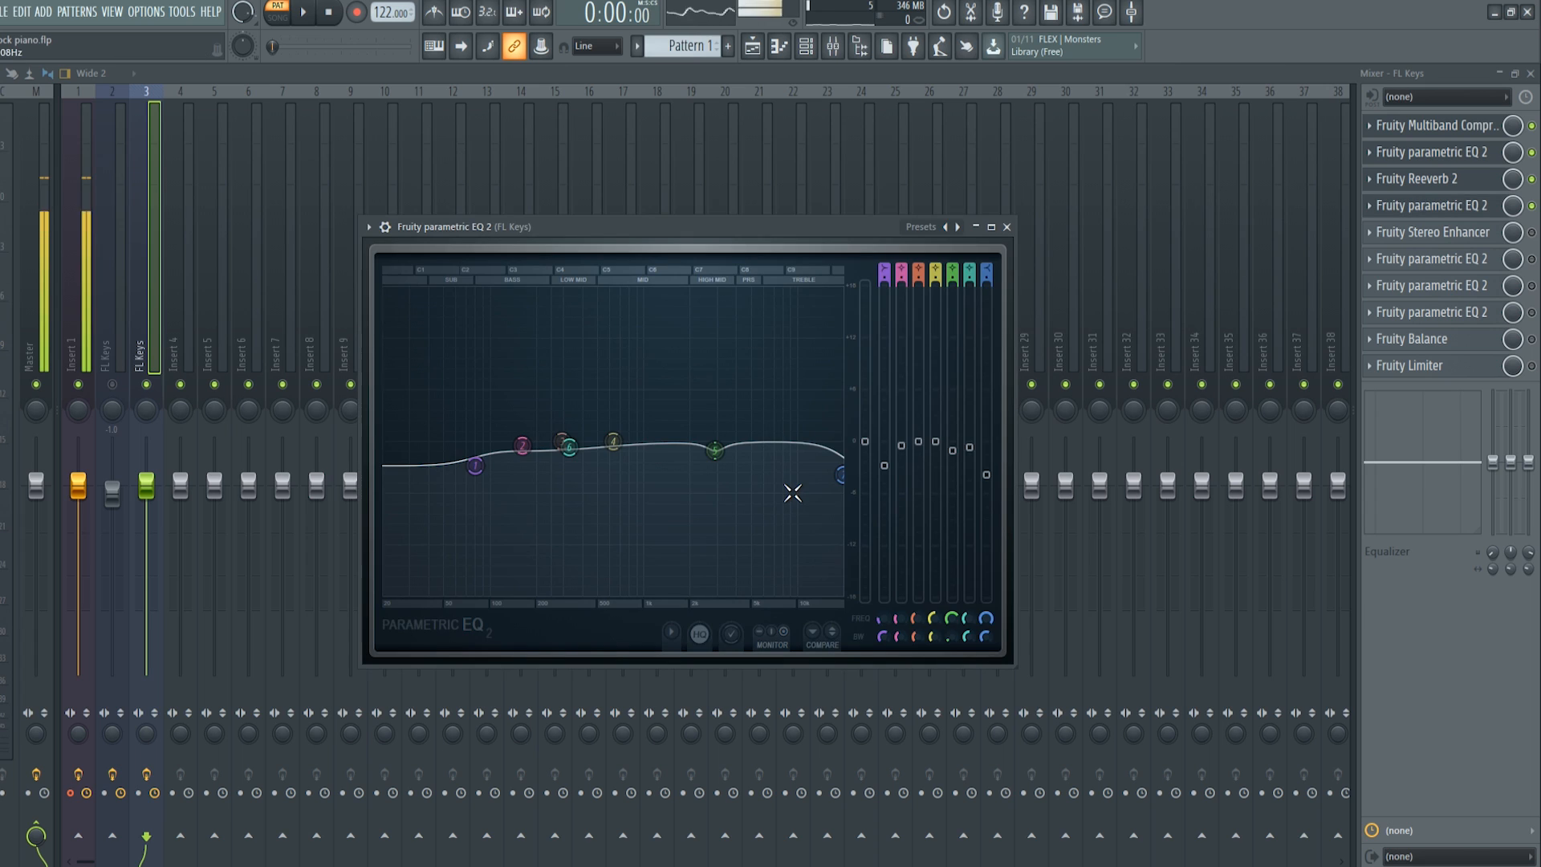
# Play the pattern and compare the piano with and without the Fruity parametric EQ 2 in effect slot 4.
pyautogui.press('space')
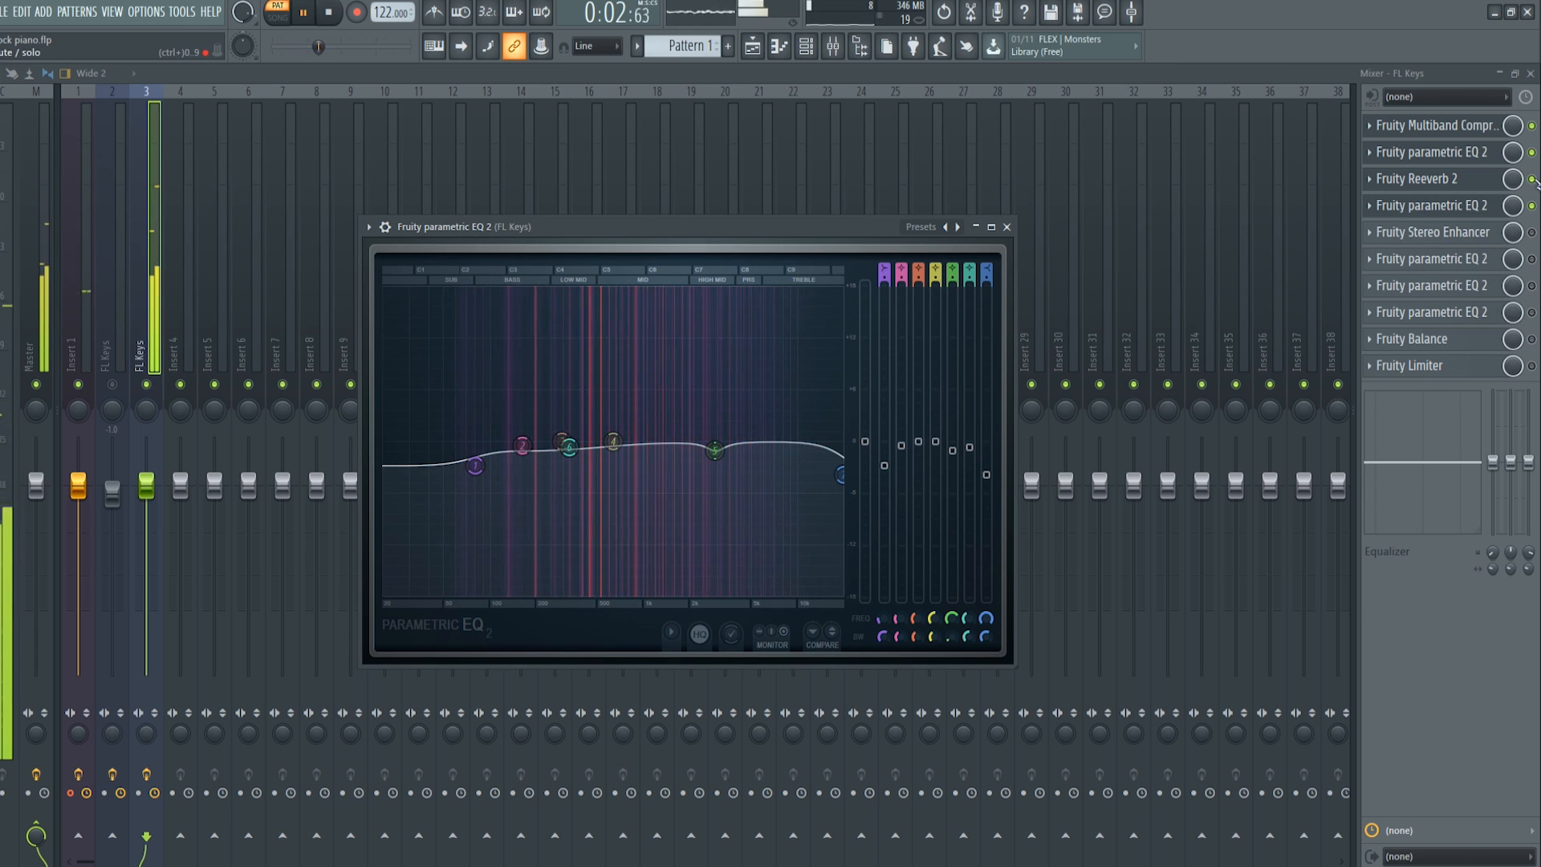
pyautogui.click(1532, 207)
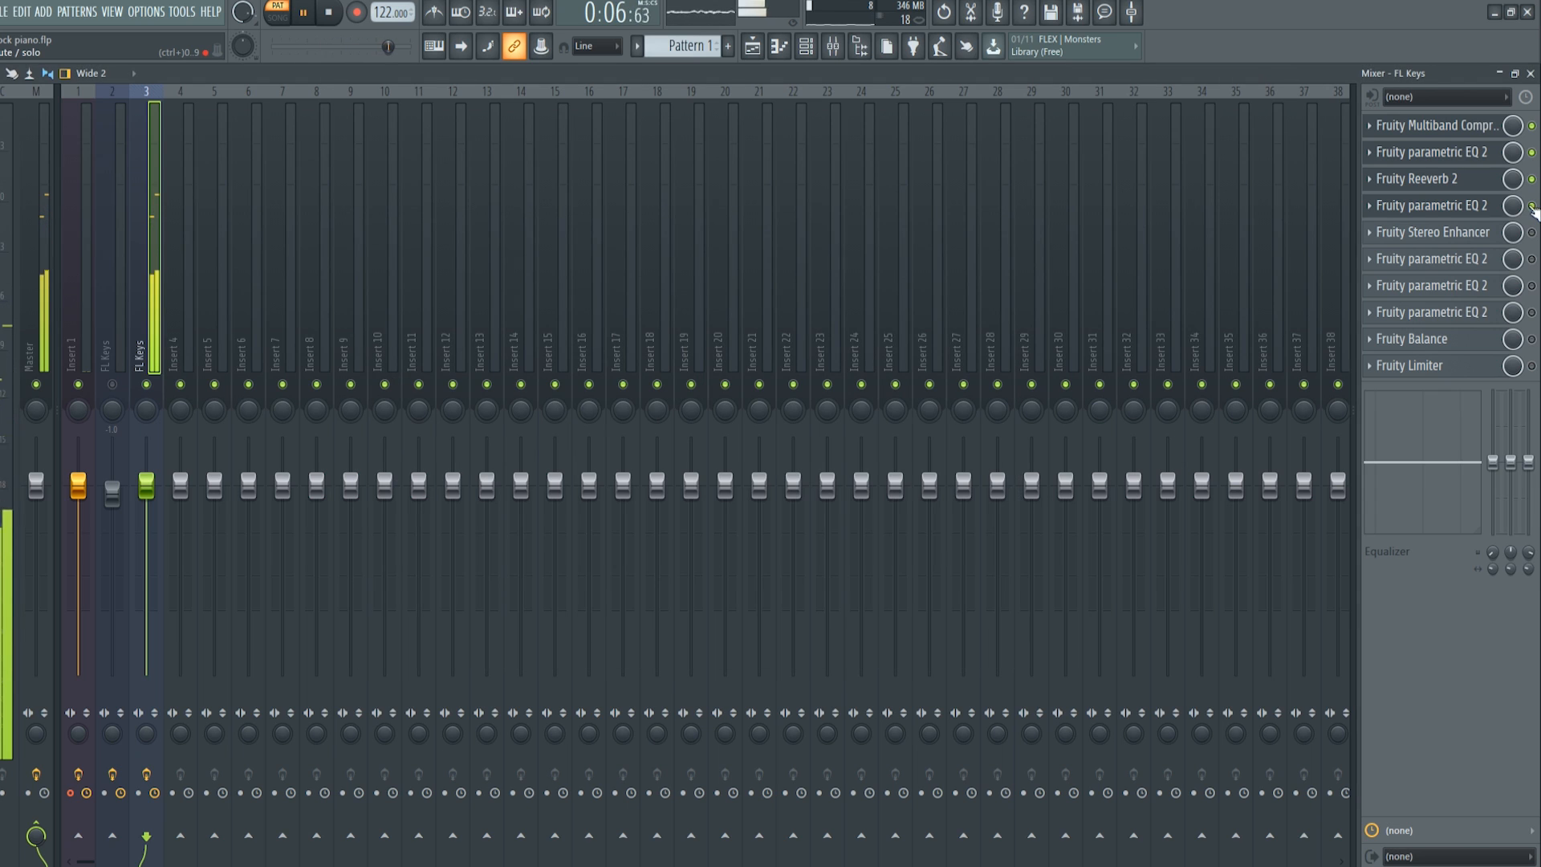
pyautogui.click(1472, 207)
pyautogui.press('space')
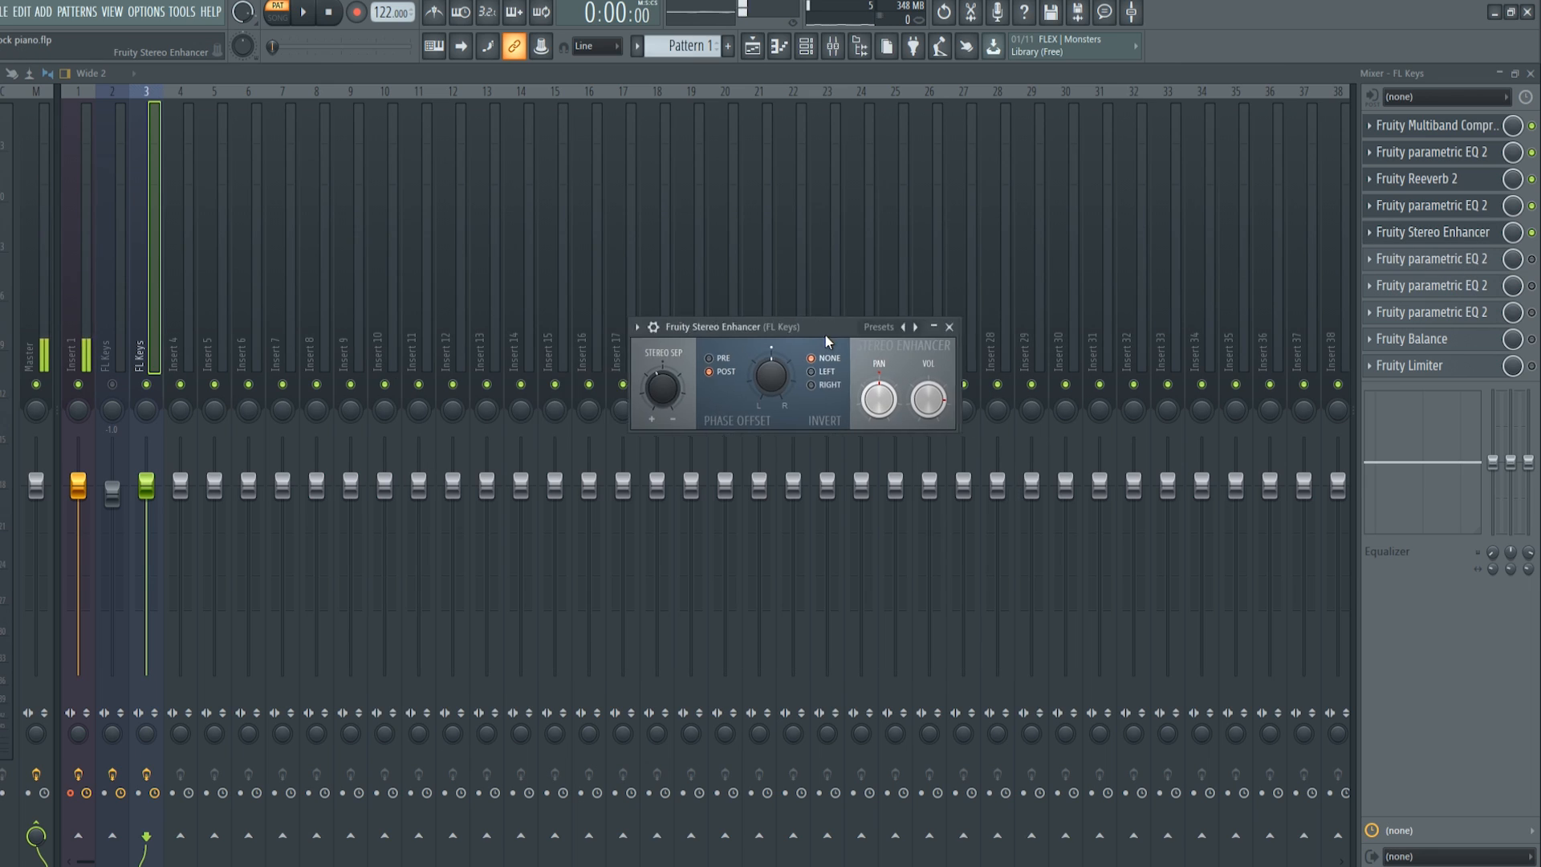
# Examine Fruity Stereo Enhancer's stereo separation and compare the playing piano with the effect off and on.
pyautogui.moveTo(831, 326); pyautogui.dragTo(720, 337)
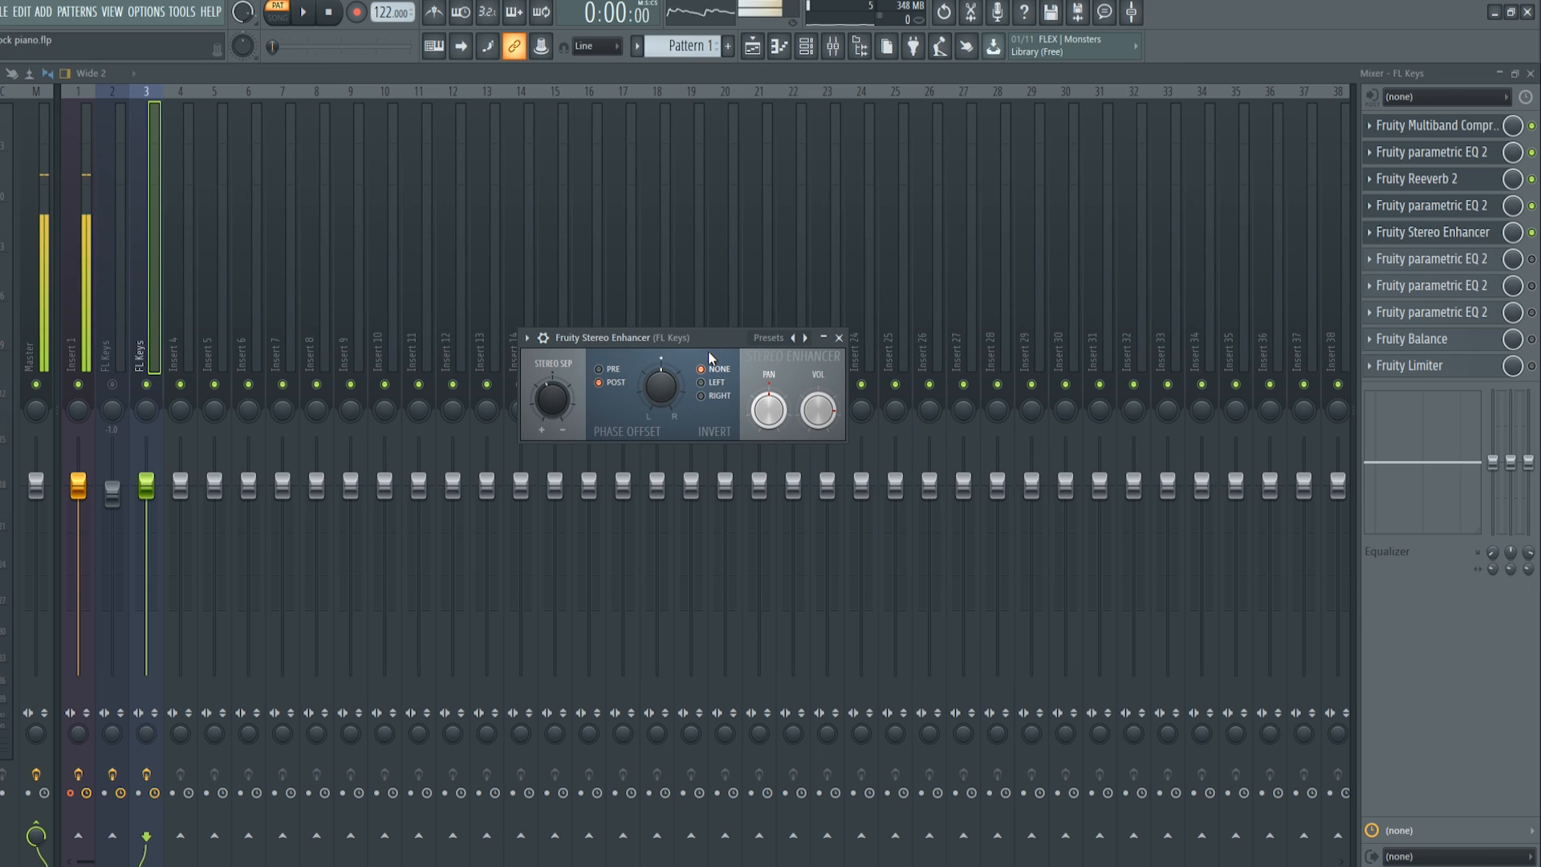
pyautogui.moveTo(552, 392); pyautogui.dragTo(552, 399)
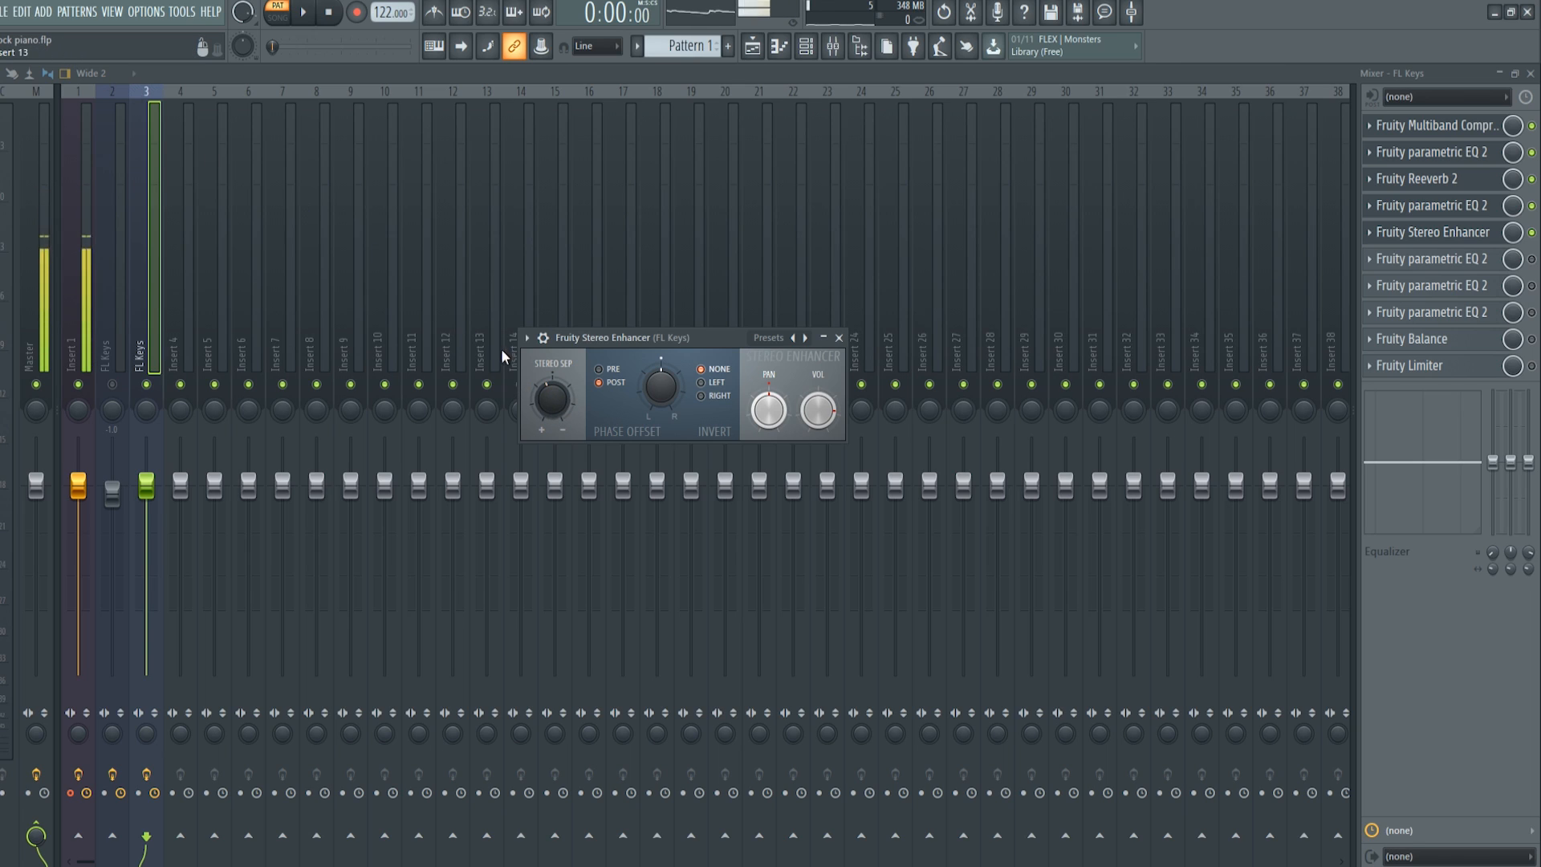
pyautogui.press('space')
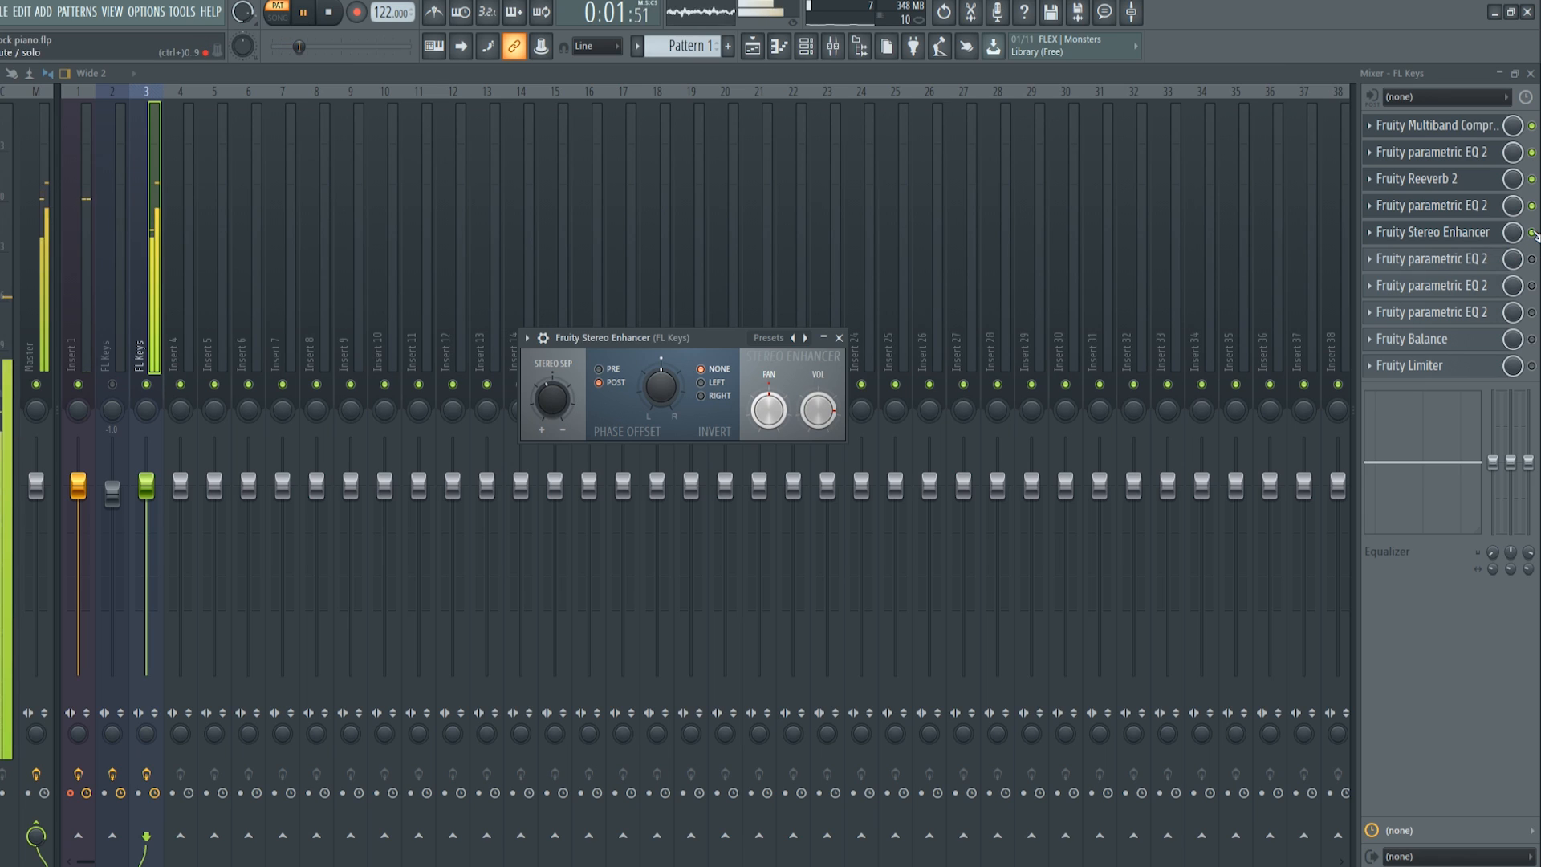
pyautogui.click(1533, 234)
pyautogui.click(1532, 233)
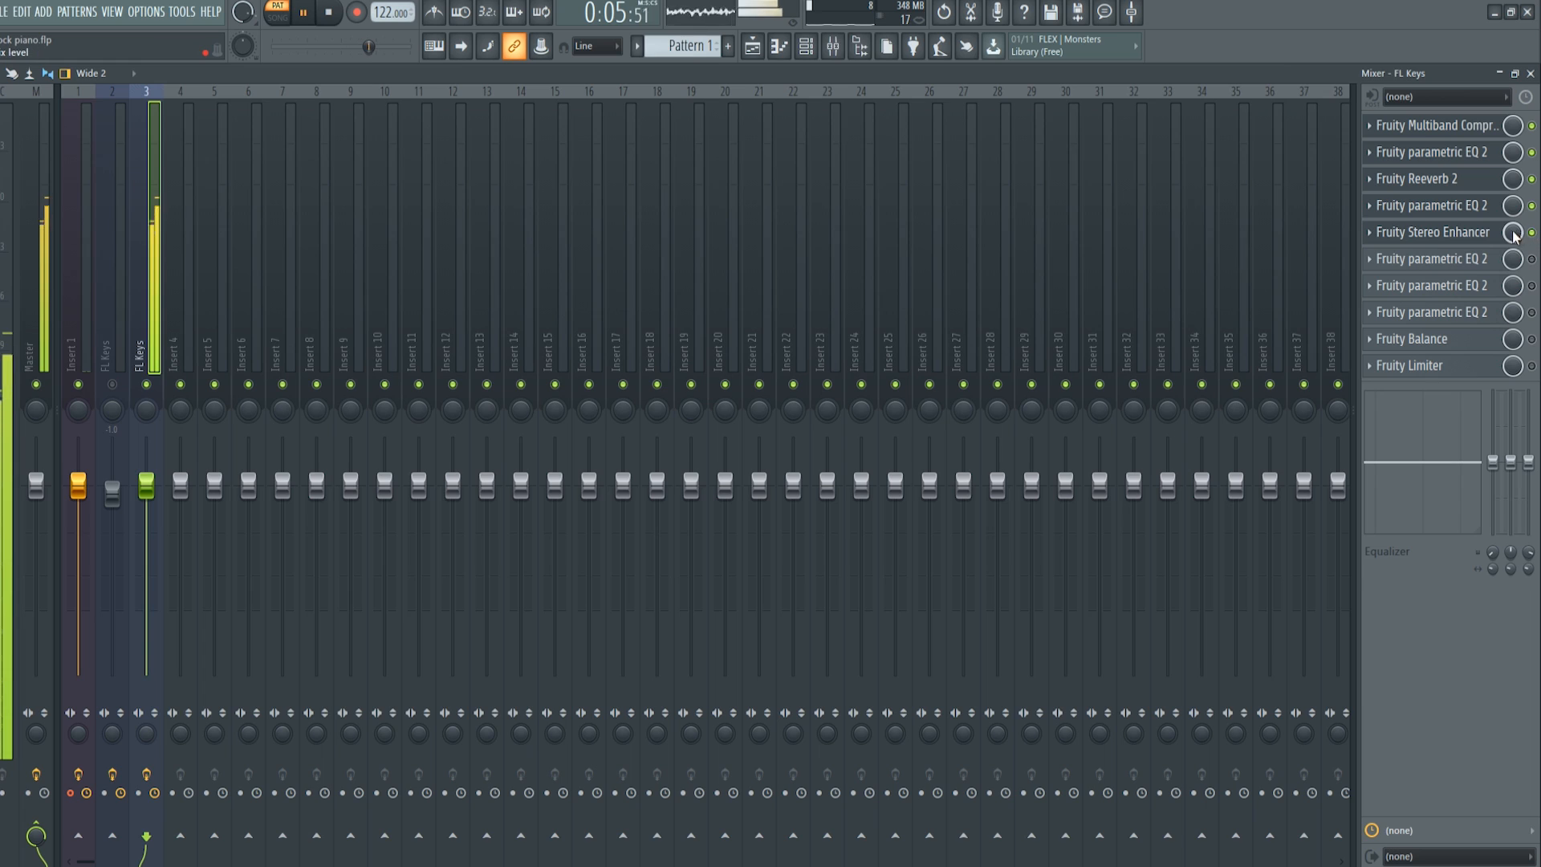
pyautogui.press('space')
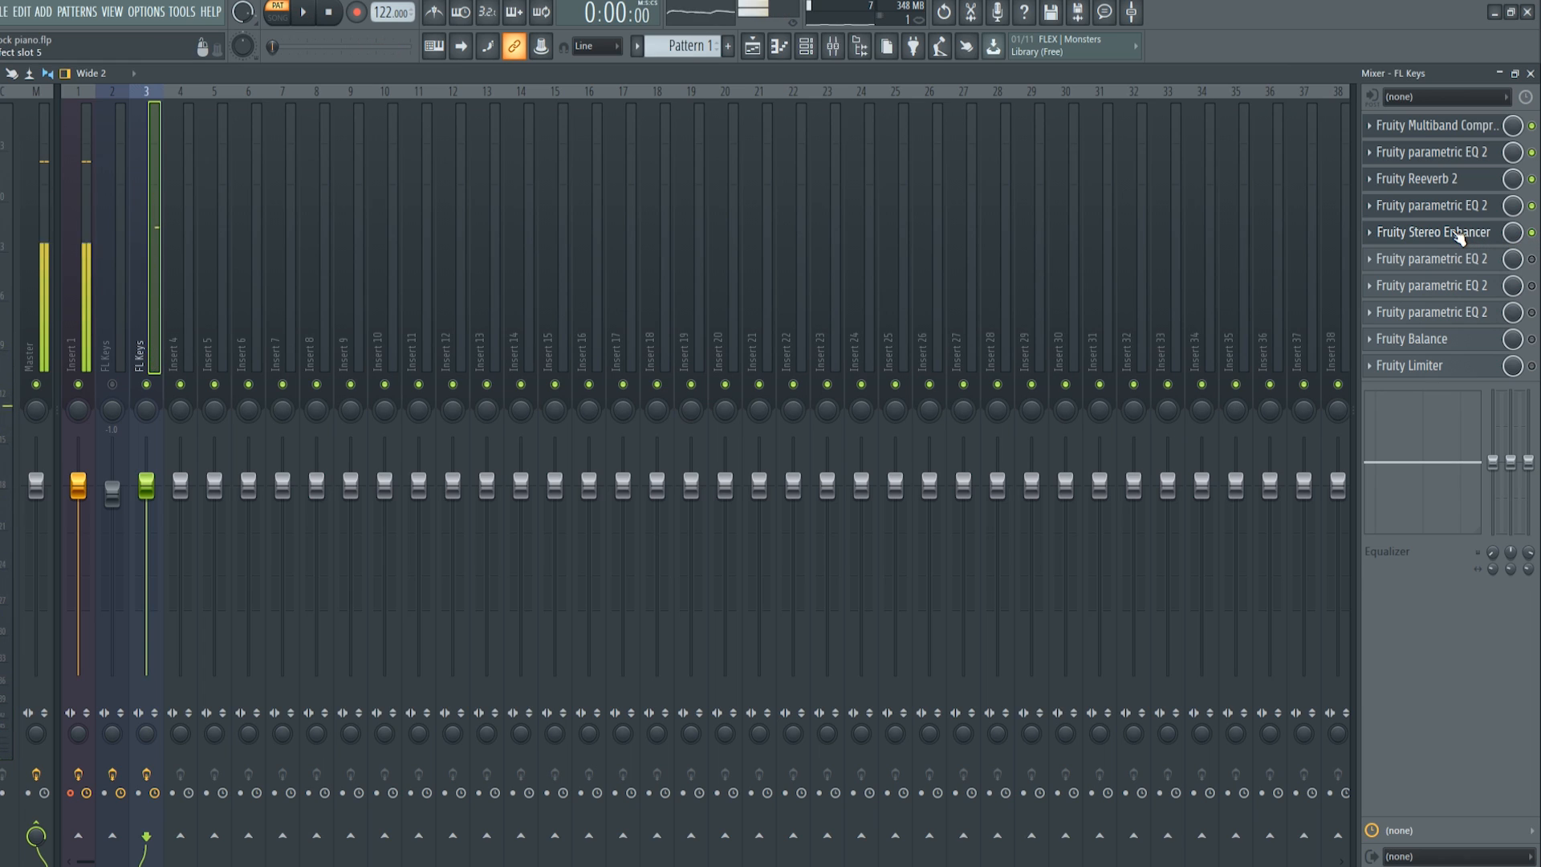
# Enable the Fruity parametric EQ 2 in effect slot 6 and compare the playing piano with it off and on.
pyautogui.click(1437, 259)
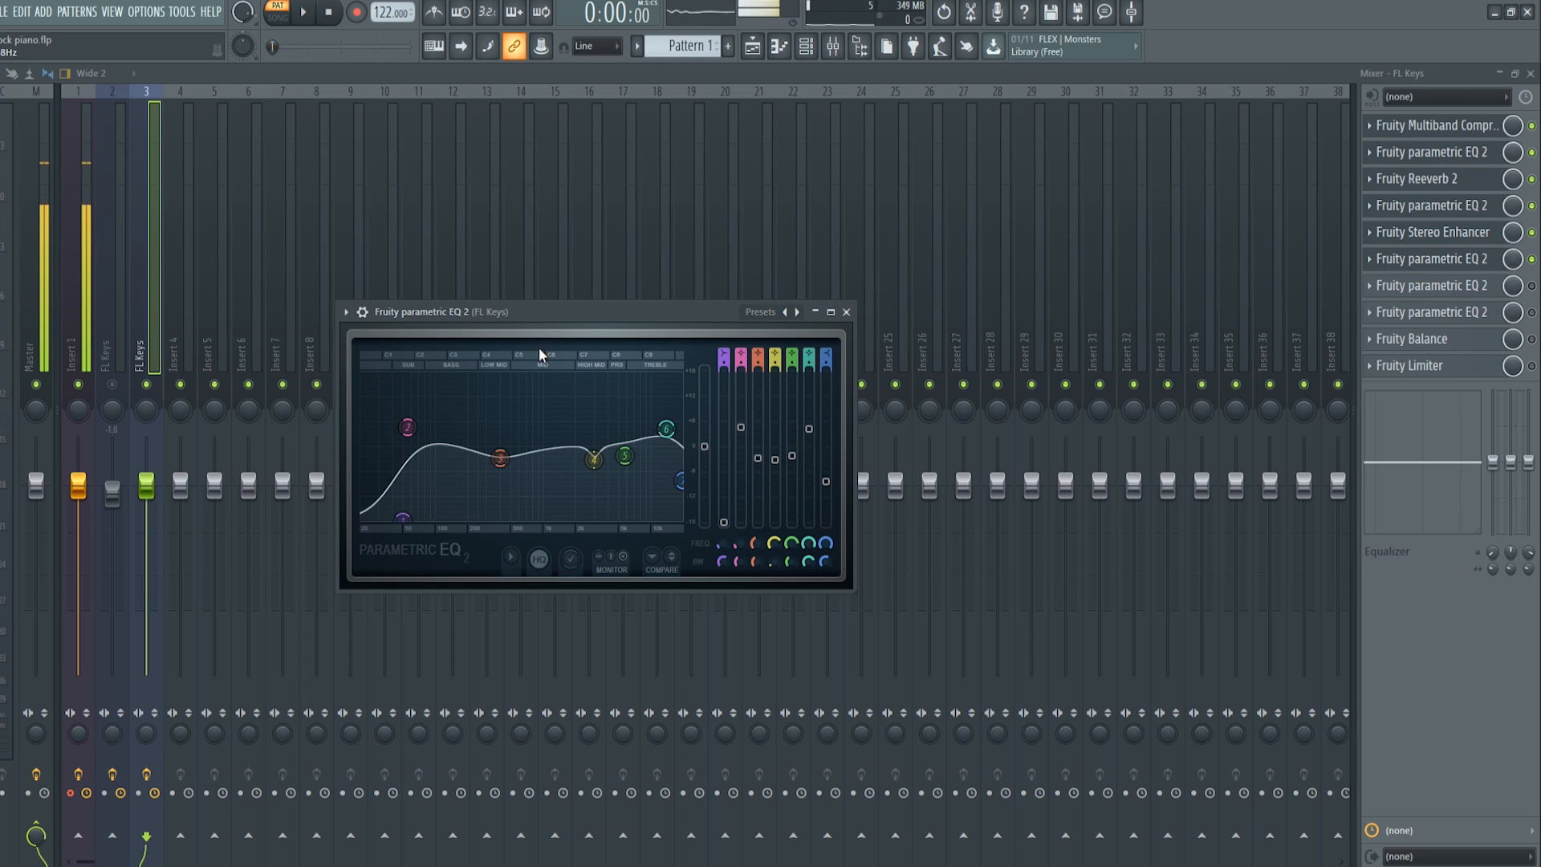
pyautogui.press('space')
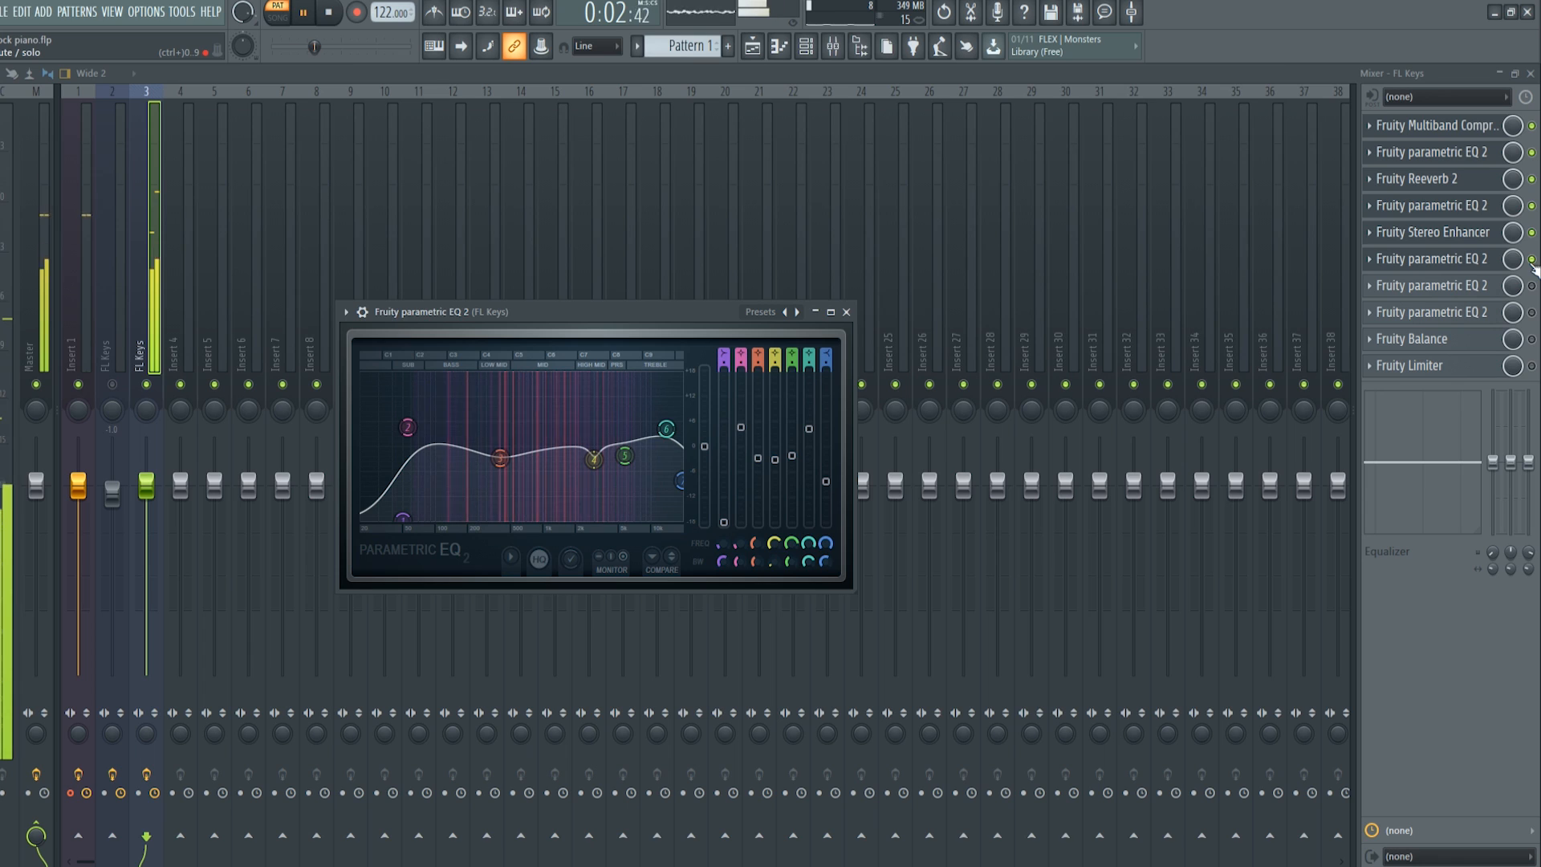
pyautogui.click(1532, 261)
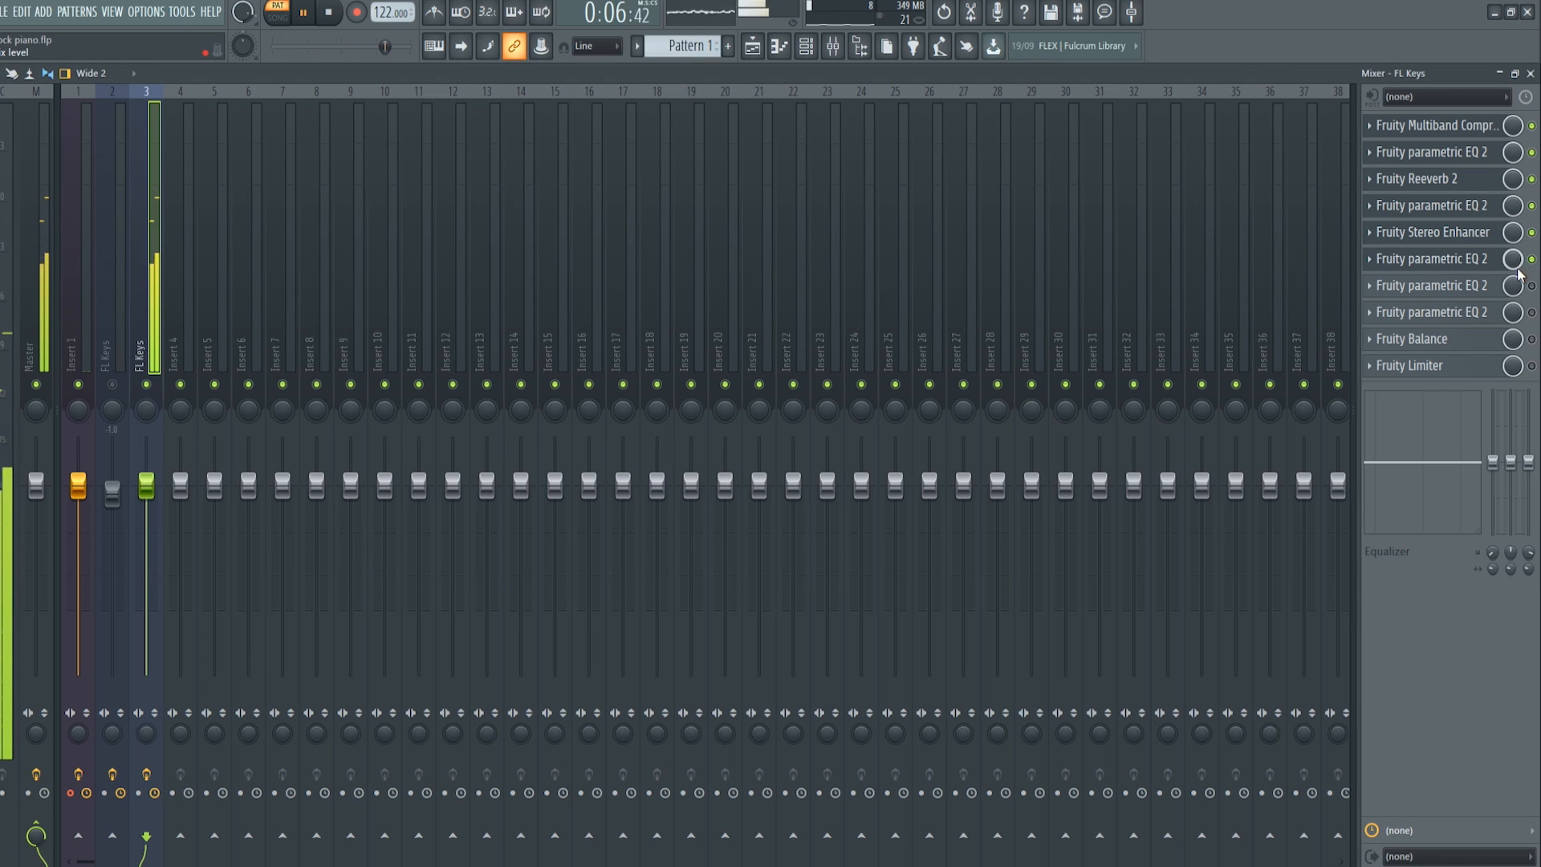
pyautogui.press('space')
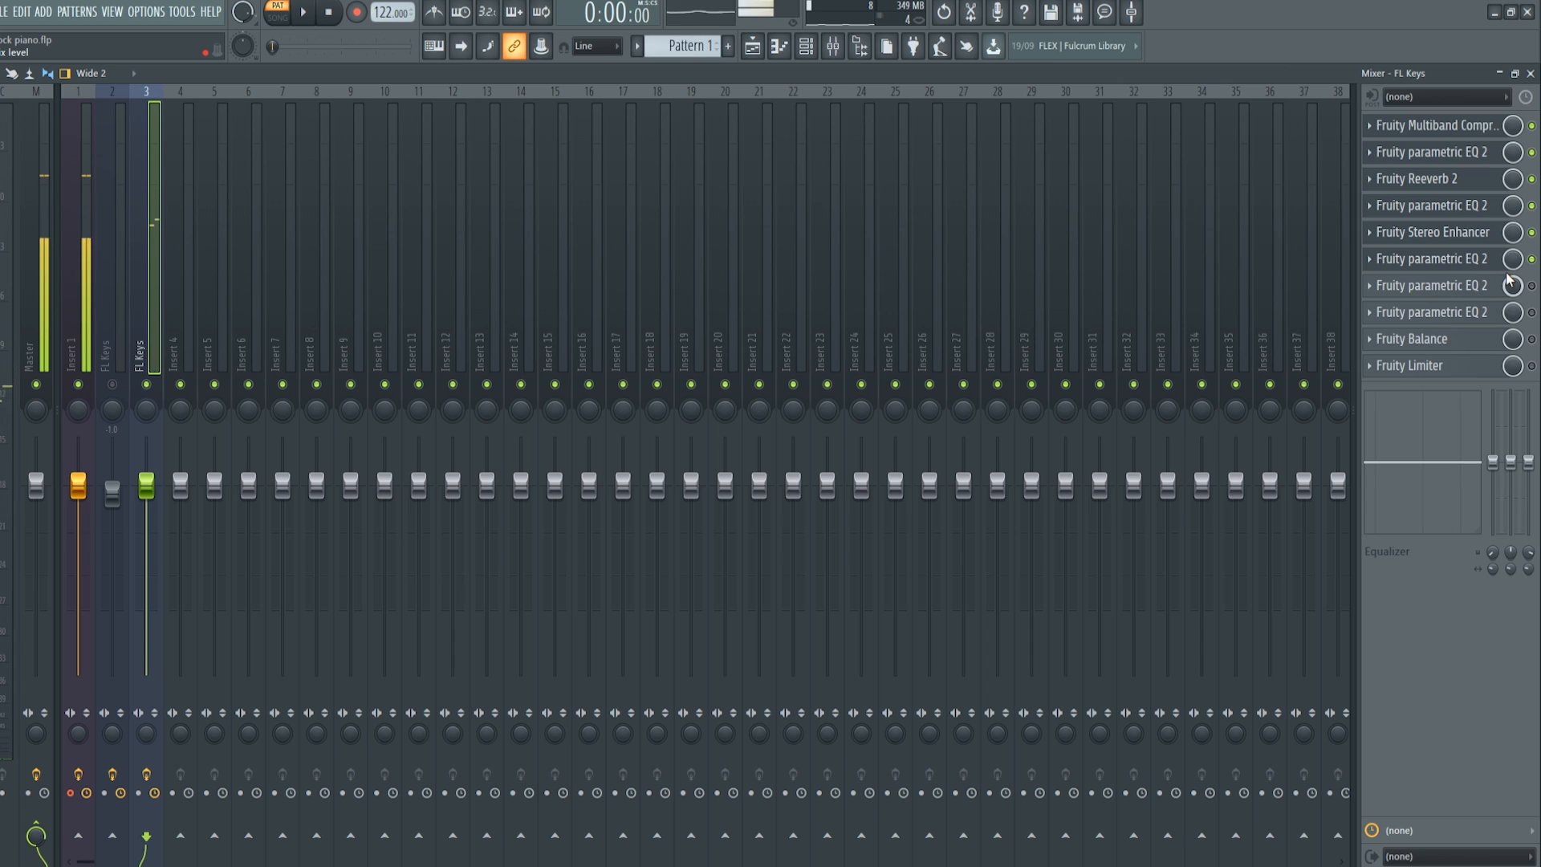
# Enable the Fruity parametric EQ 2 in effect slot 7, compare the playing piano with and without it, and leave it on.
pyautogui.click(1531, 286)
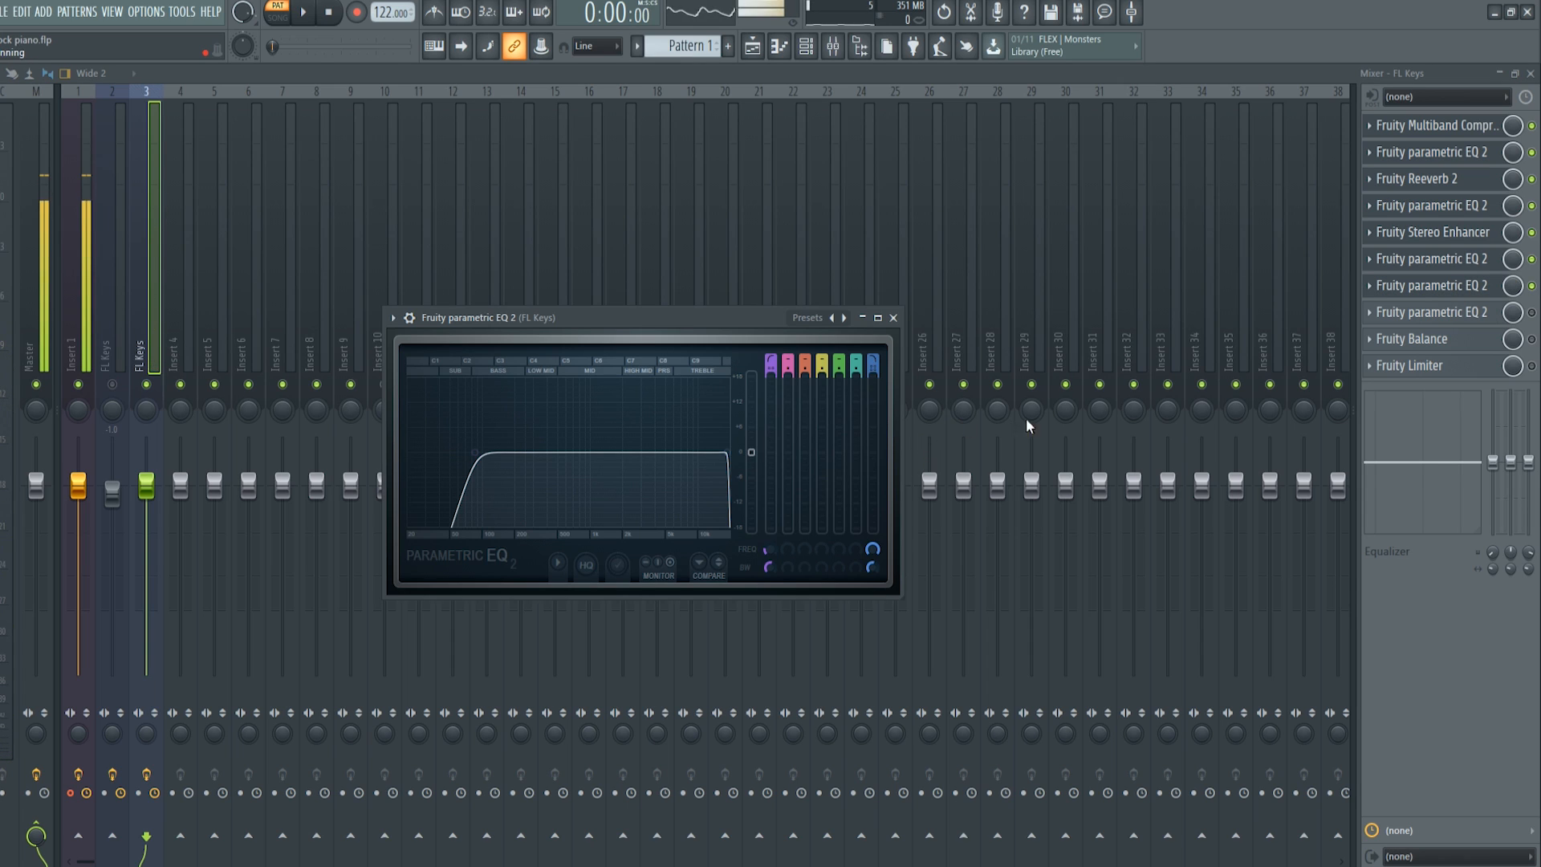
pyautogui.press('space')
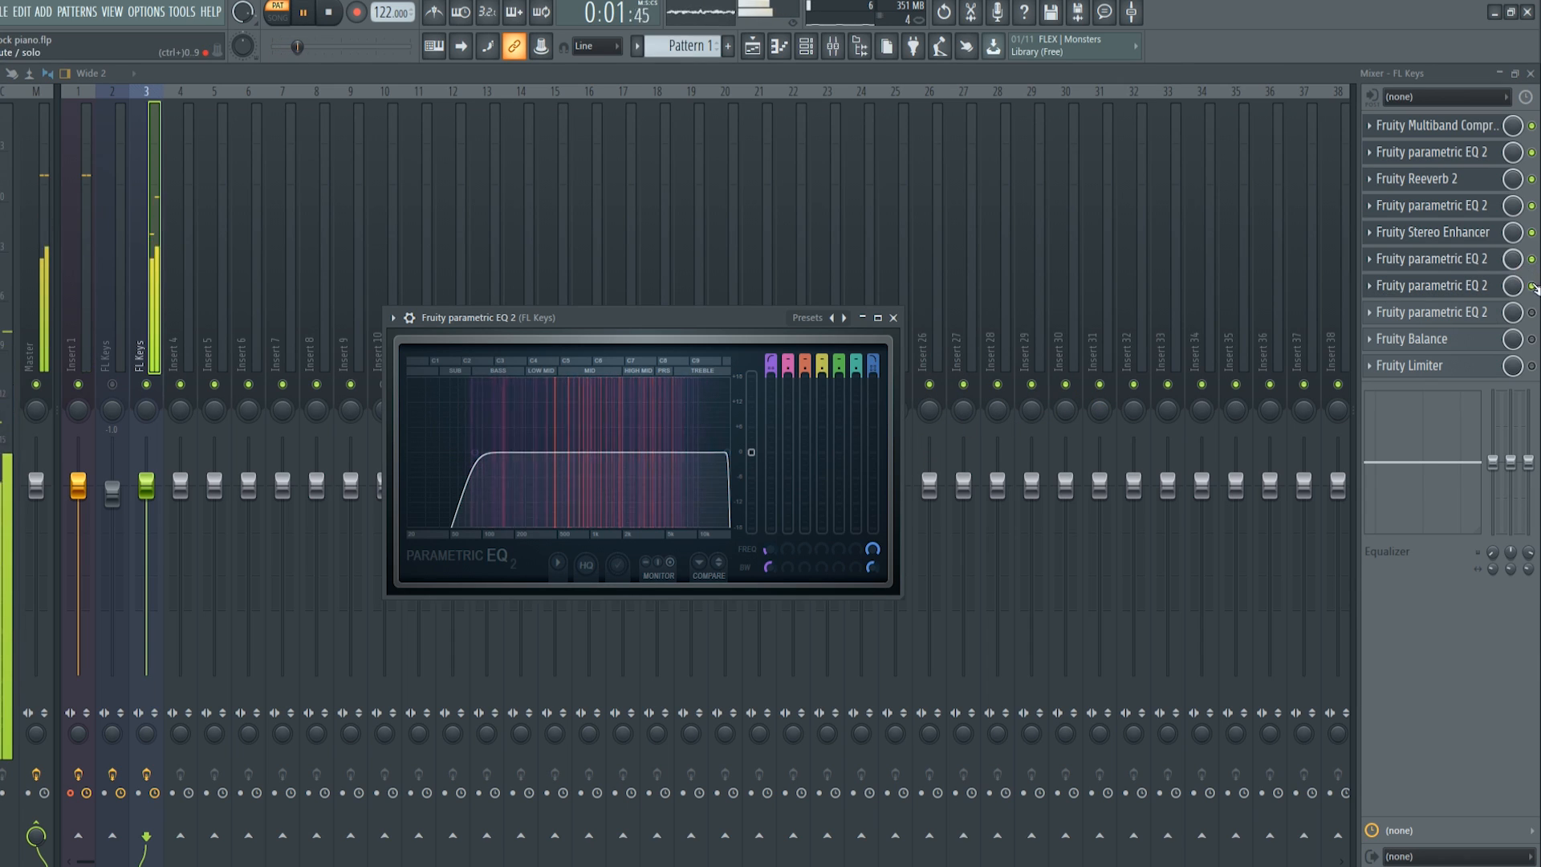
pyautogui.click(1531, 285)
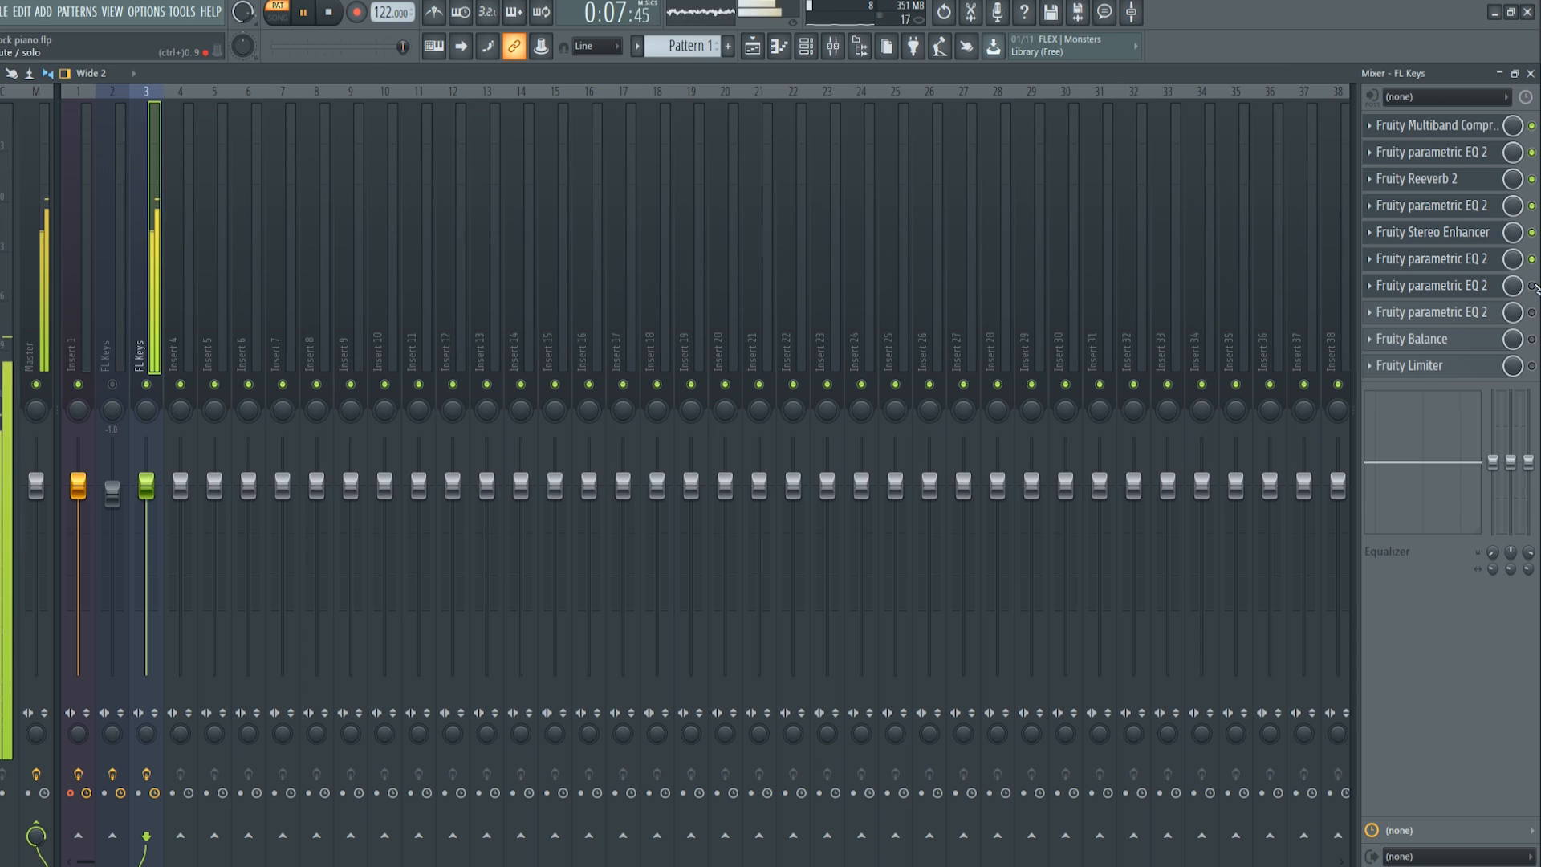
pyautogui.press('space')
pyautogui.click(1458, 287)
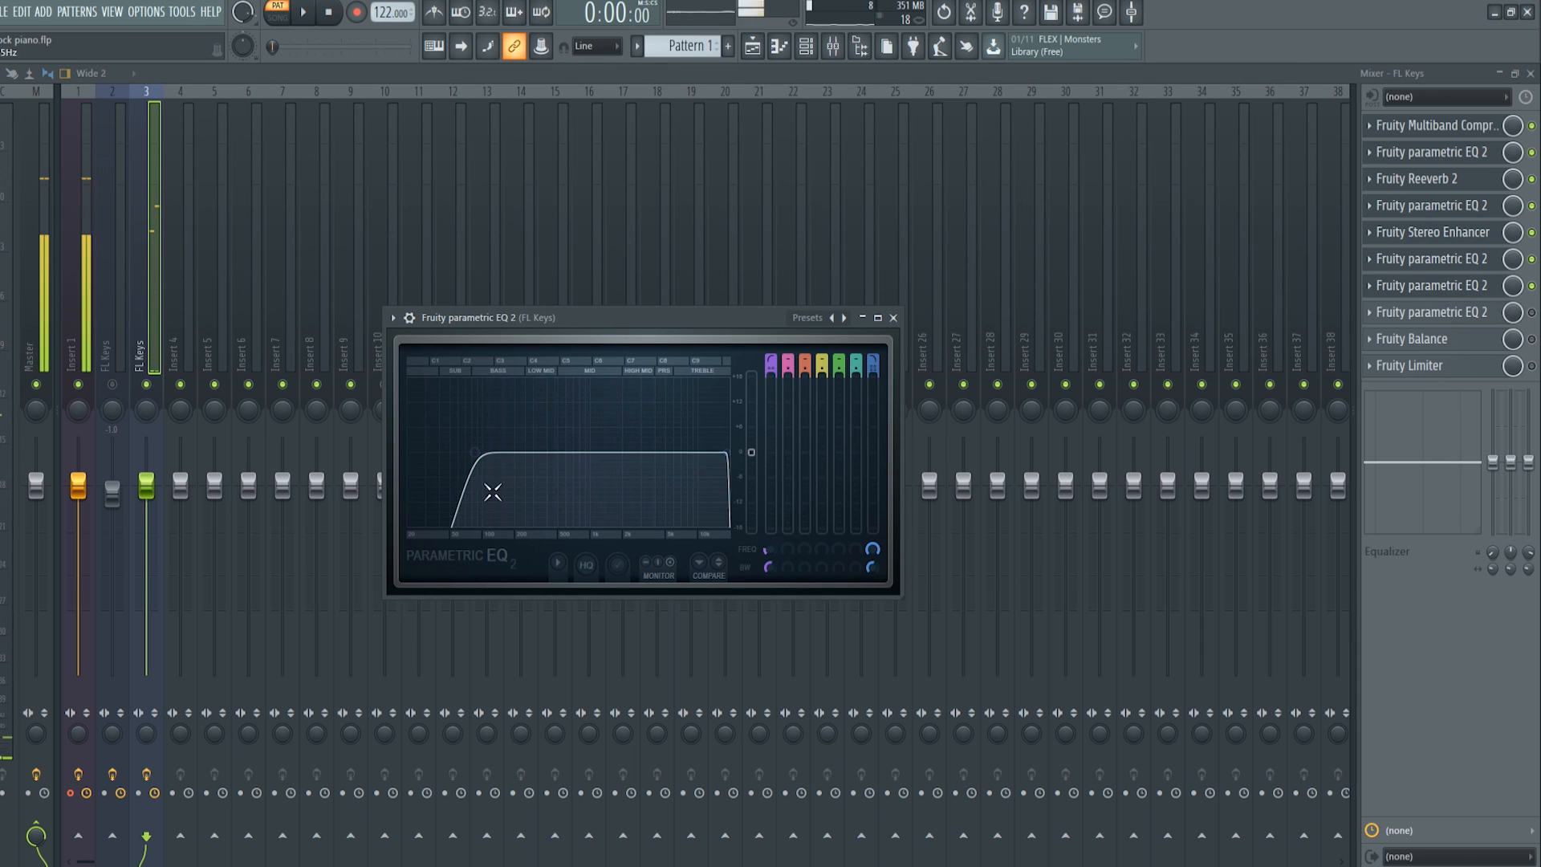
# Enable the slot 8 Fruity parametric EQ 2, inspect its curve, and compare the playing piano with it off and on.
pyautogui.click(1532, 313)
pyautogui.click(1445, 312)
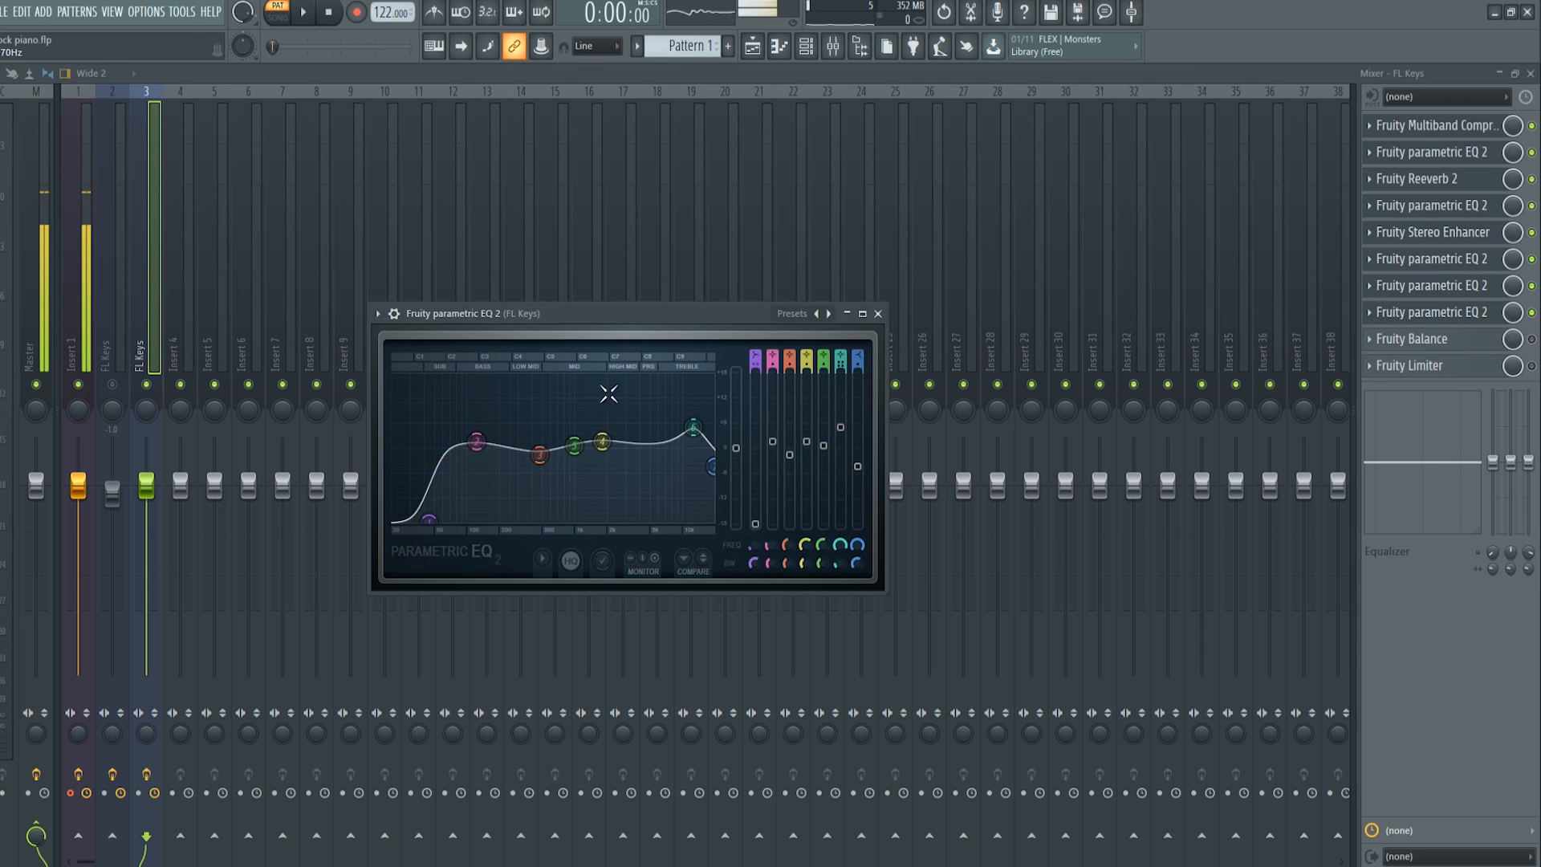
pyautogui.press('space')
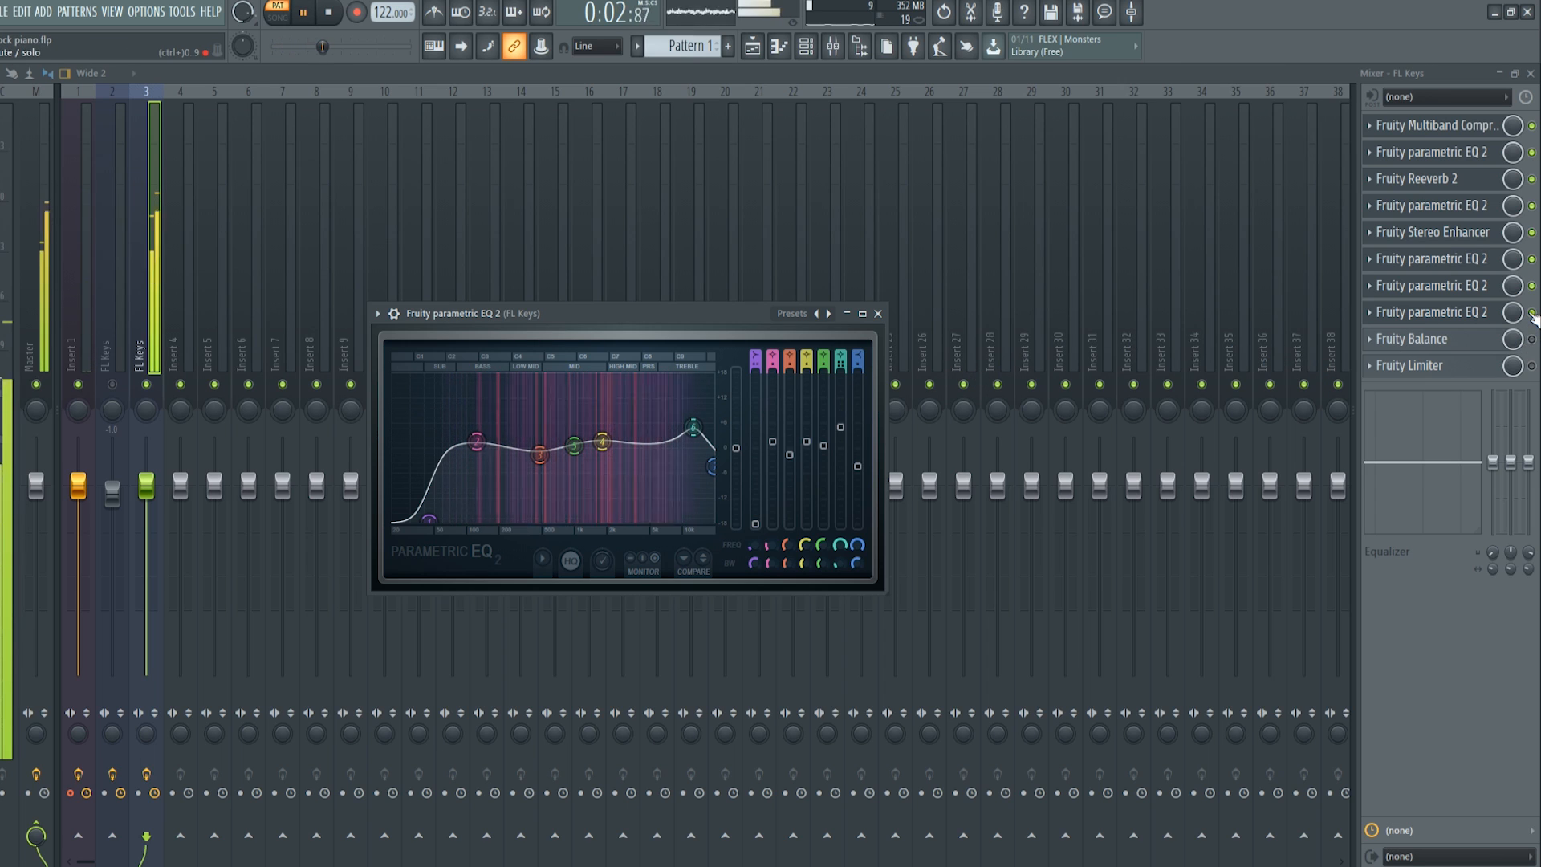
pyautogui.click(1532, 313)
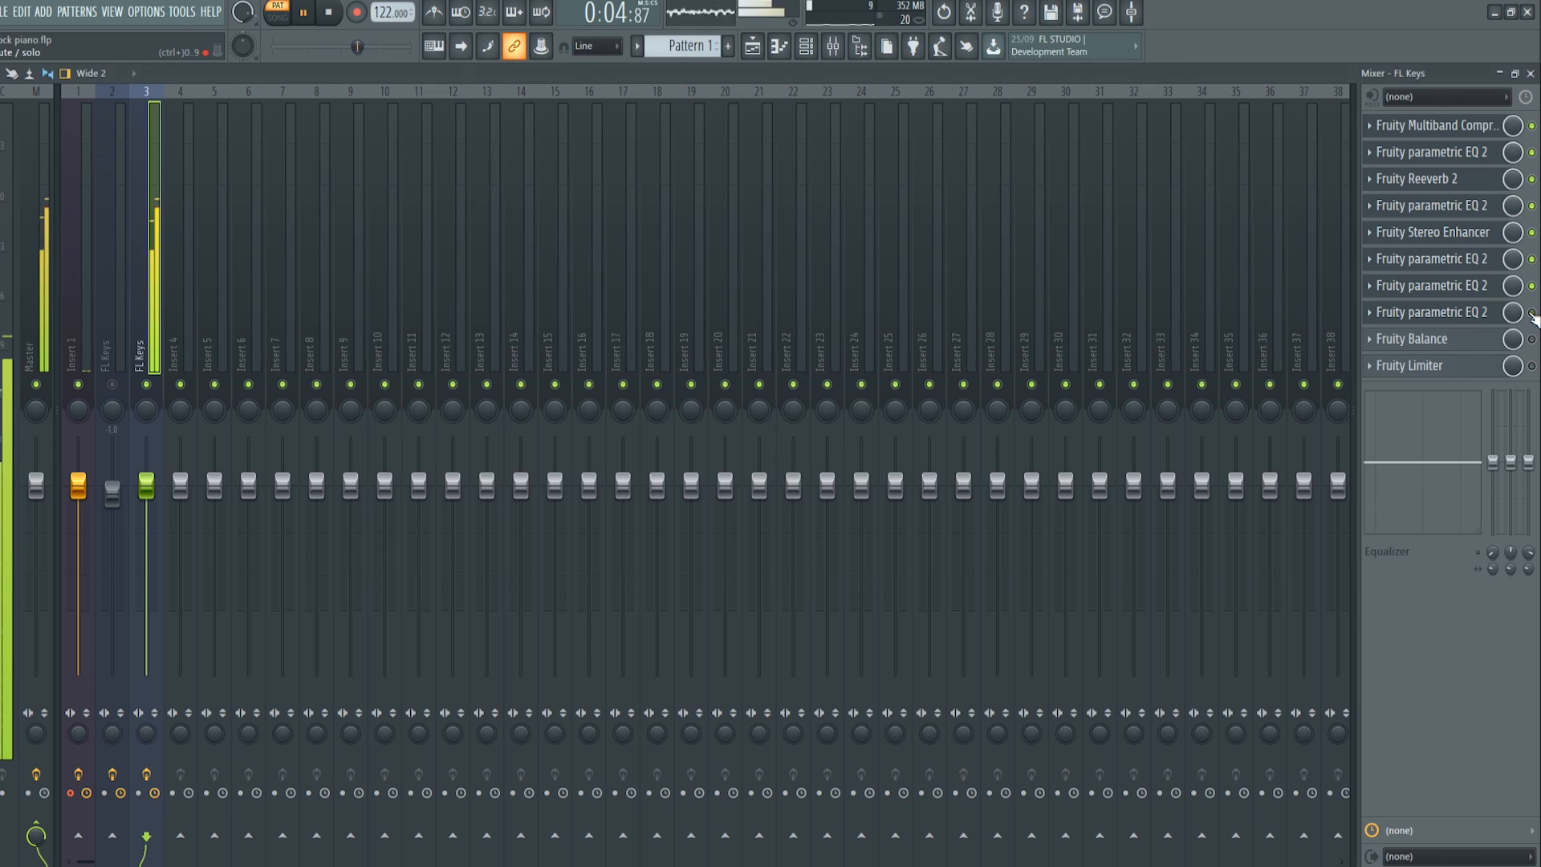
pyautogui.click(1531, 313)
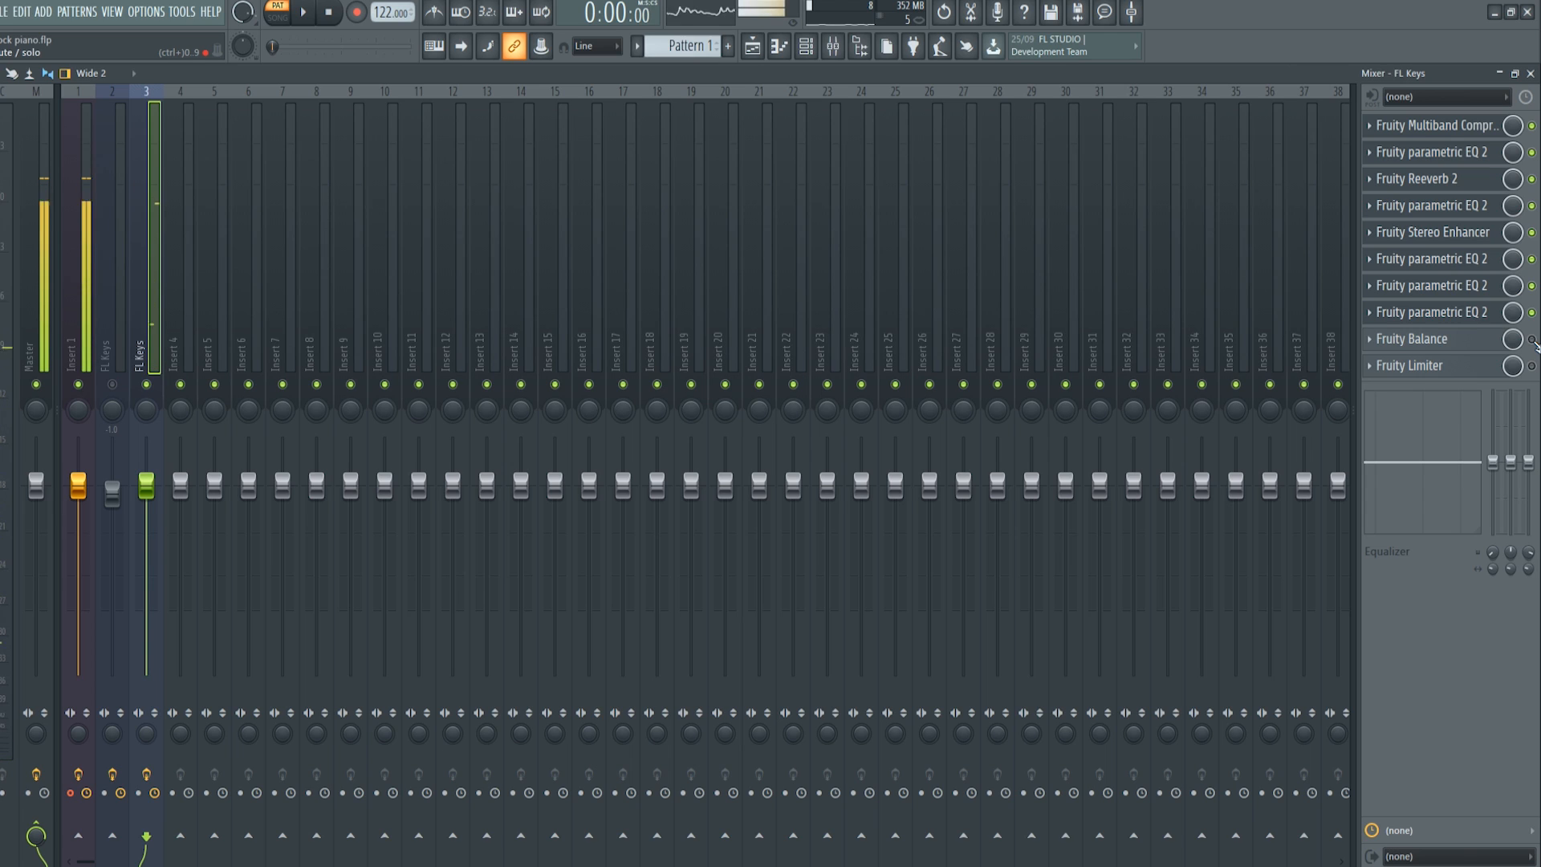
# Enable Fruity Balance on the FL Keys track and set its balance to 20% left while the pattern plays.
pyautogui.click(1531, 339)
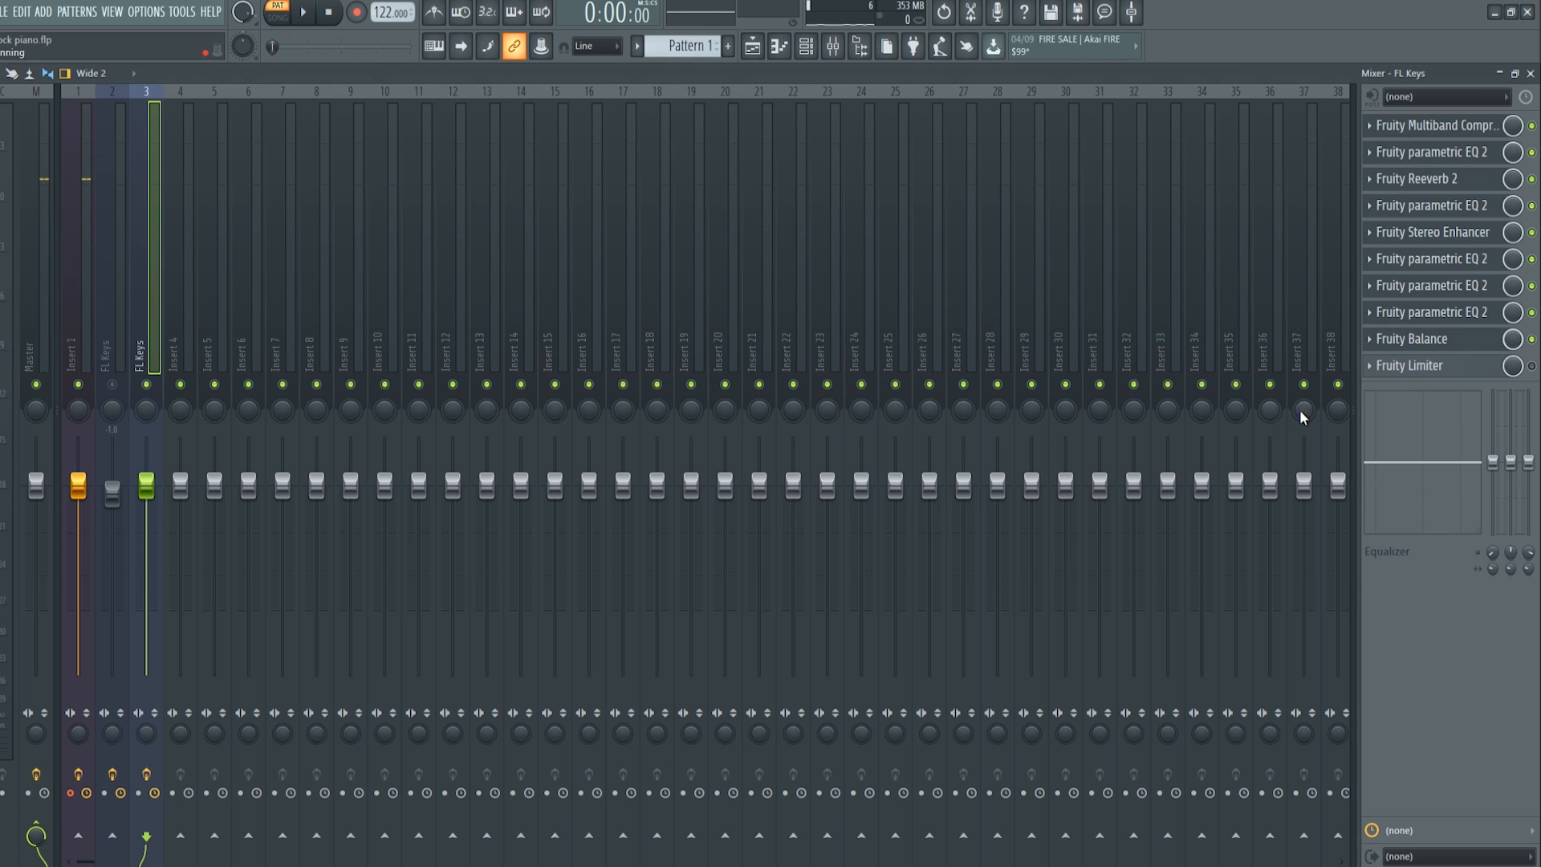
pyautogui.press('space')
pyautogui.click(1415, 338)
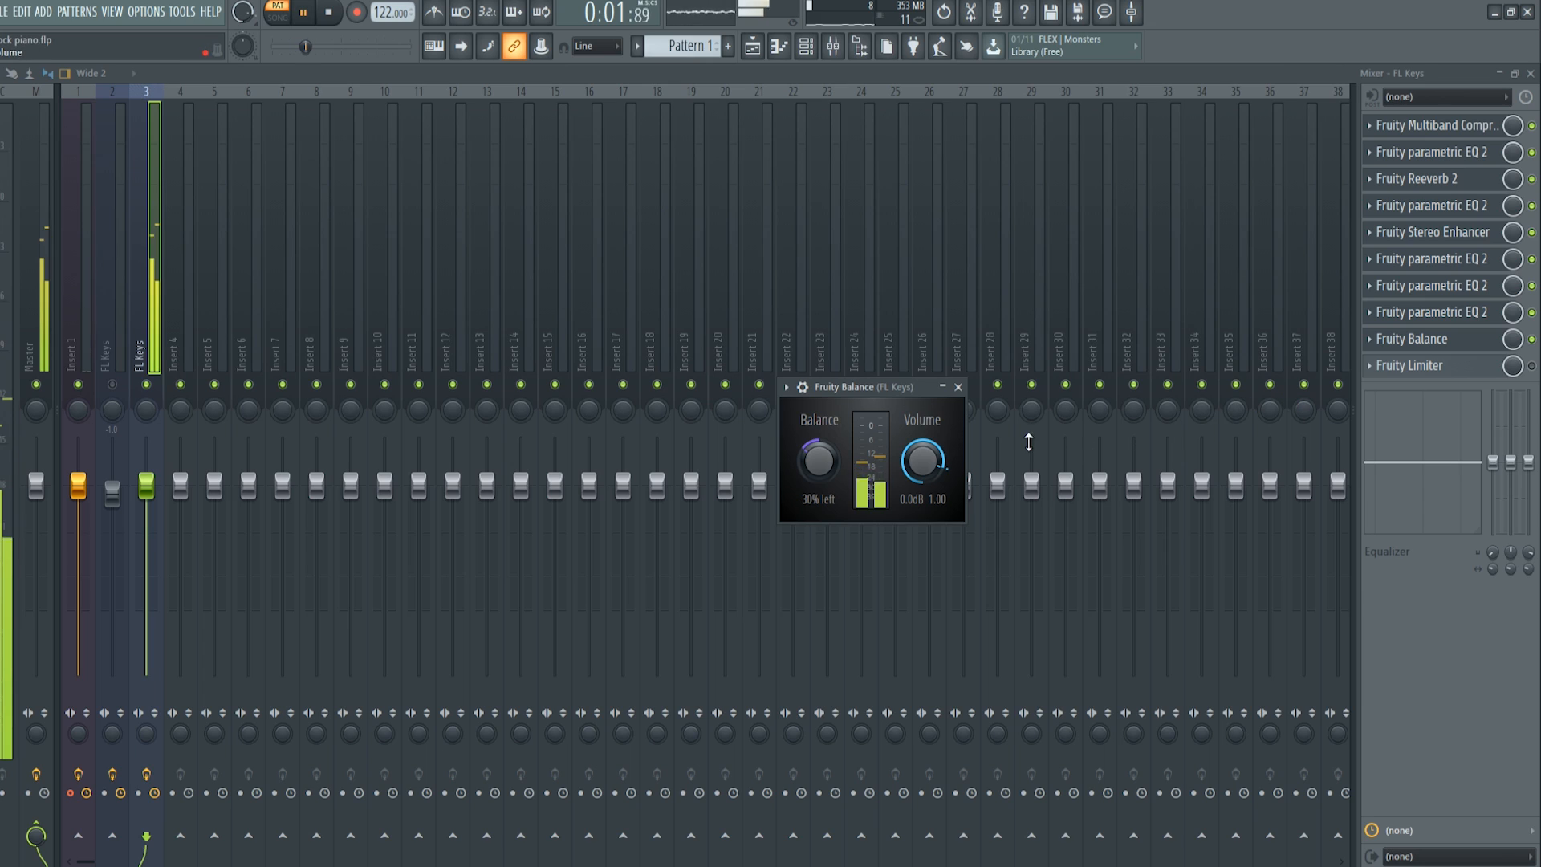
pyautogui.moveTo(819, 460); pyautogui.dragTo(818, 464)
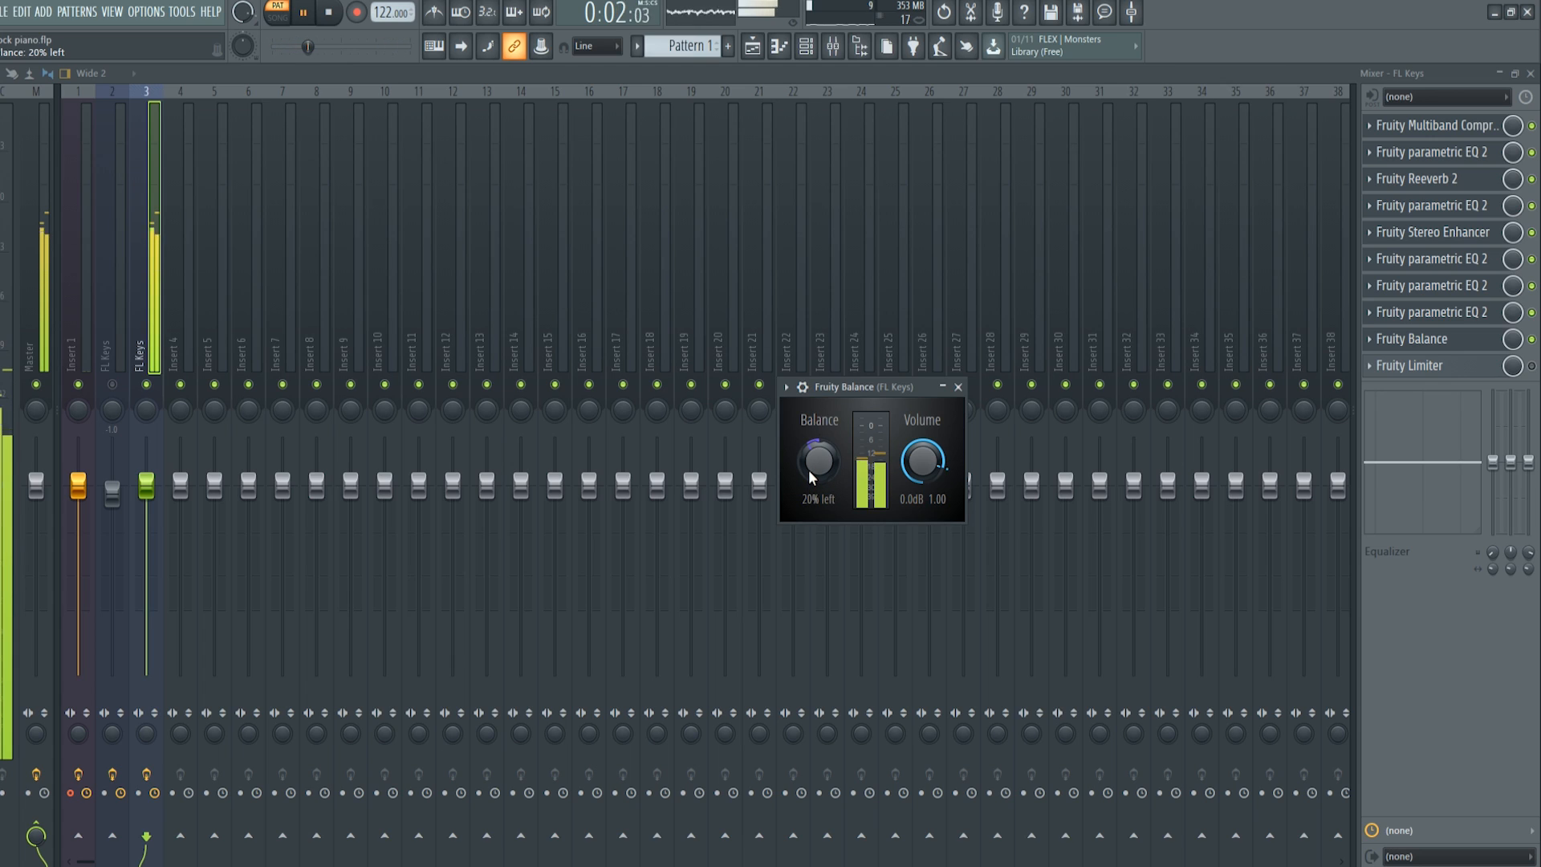
pyautogui.press('space')
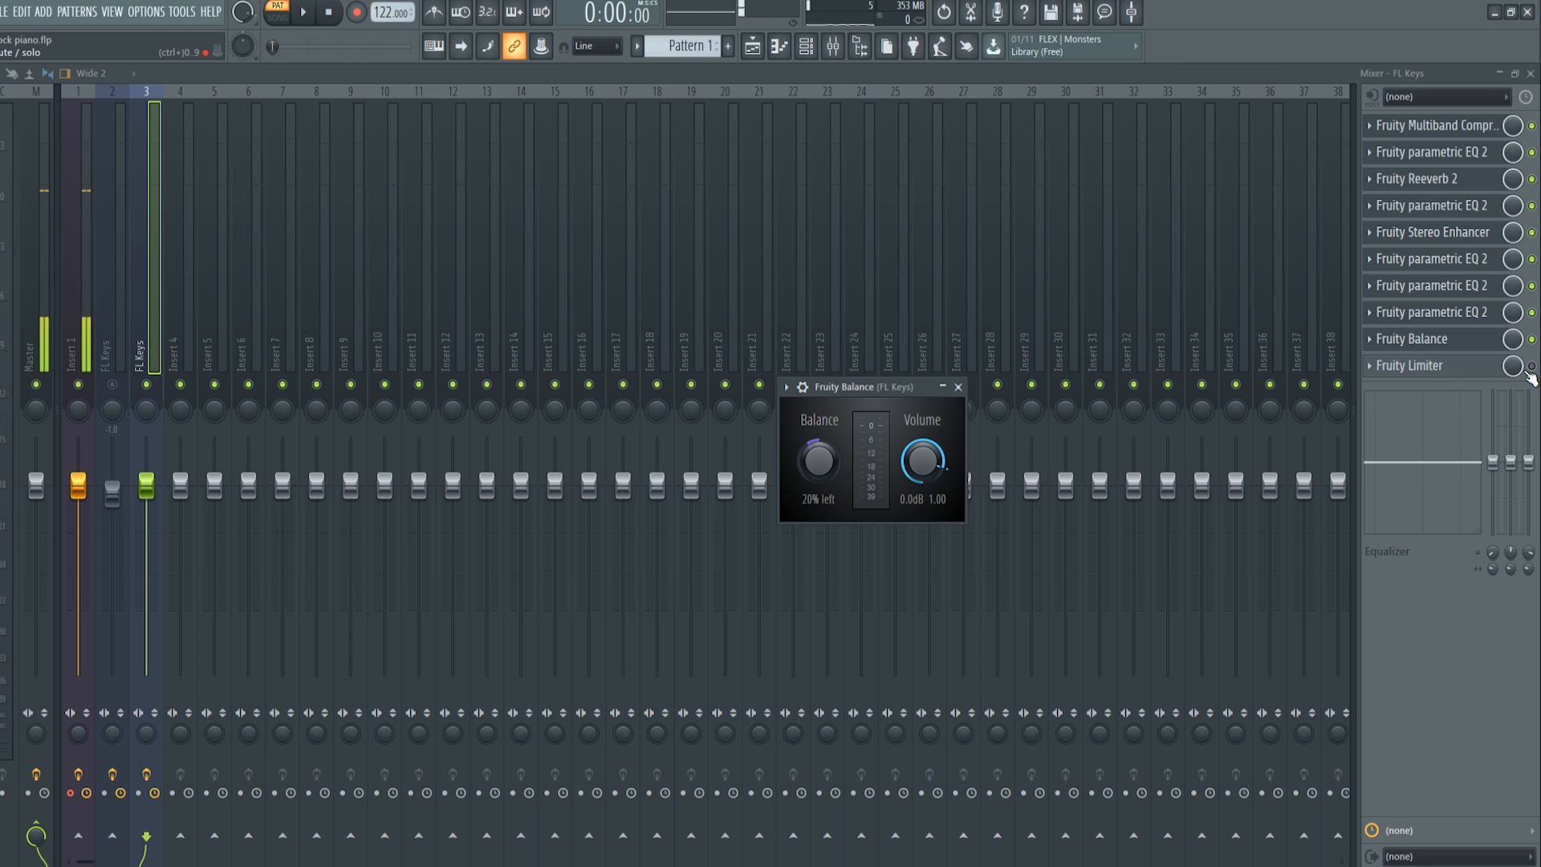
# Enable Fruity Limiter in the last effect slot, compare the playing piano with it off and on, and view its settings.
pyautogui.click(1412, 365)
pyautogui.press('space')
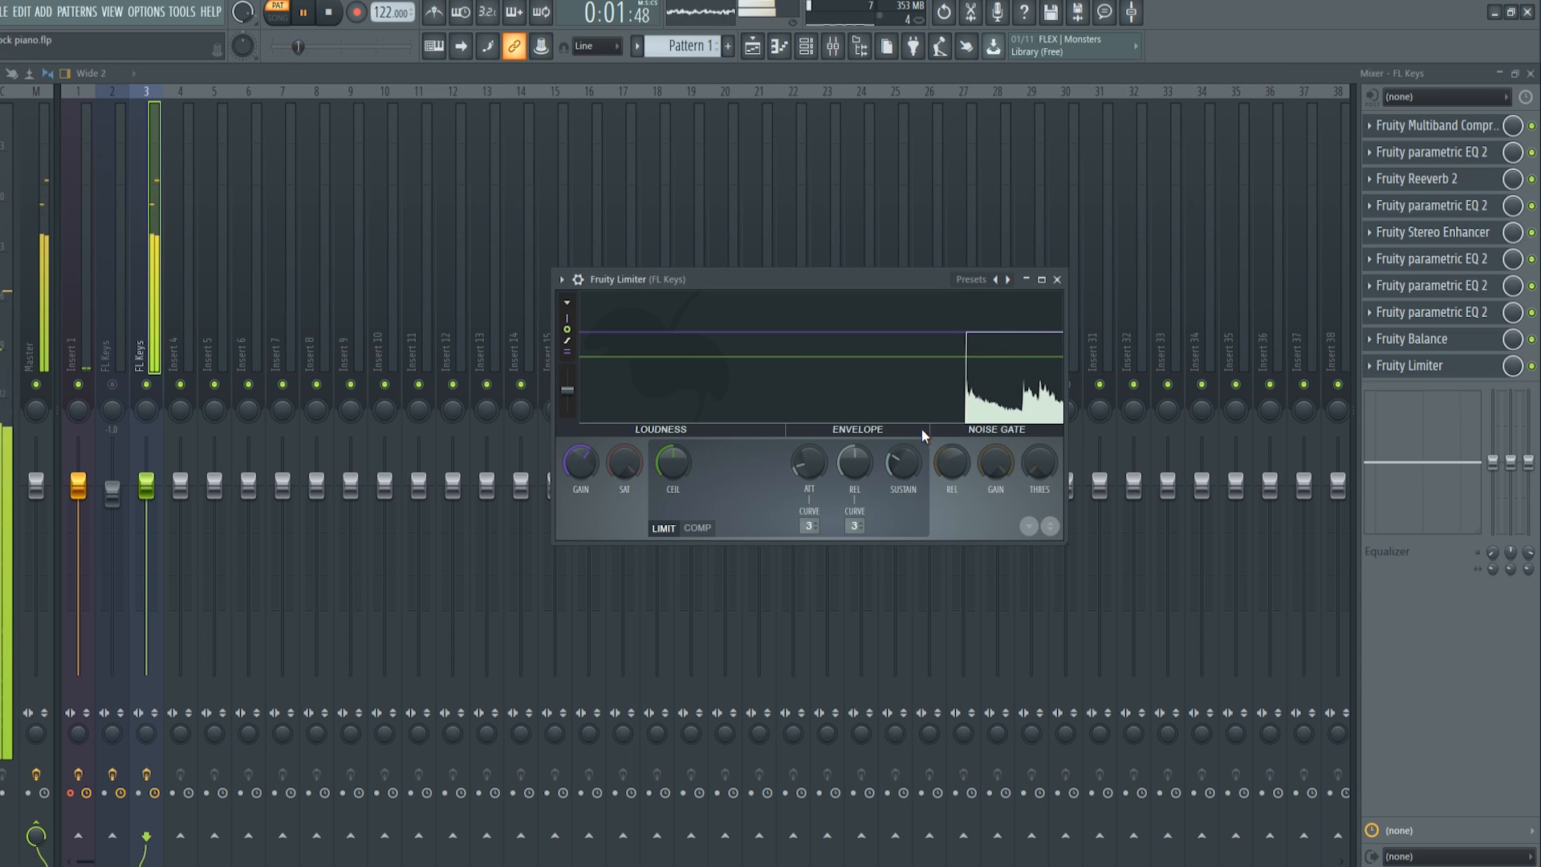
pyautogui.click(1531, 367)
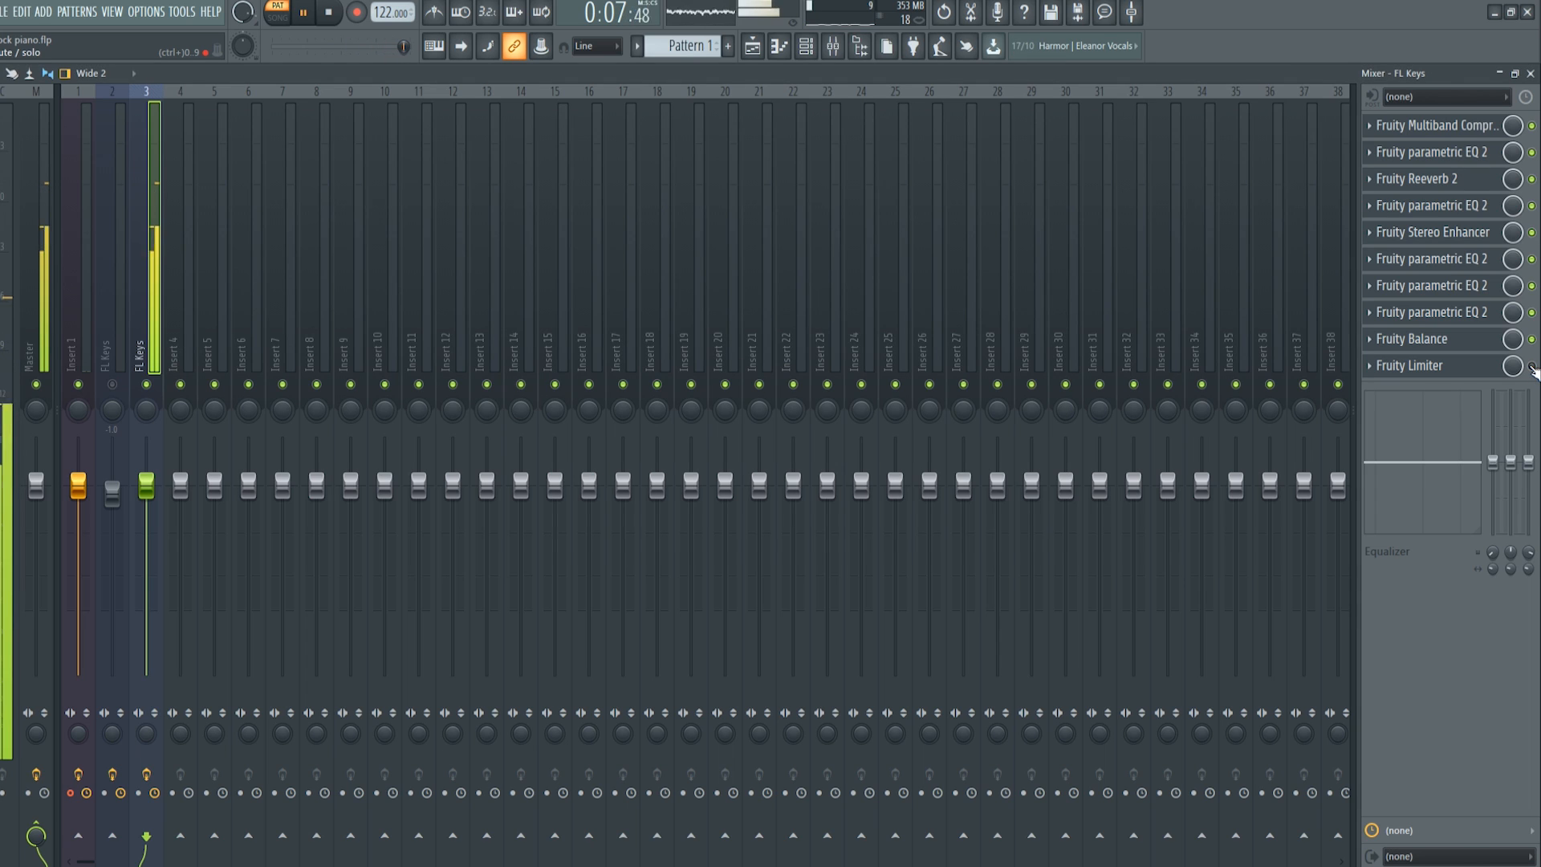
pyautogui.press('space')
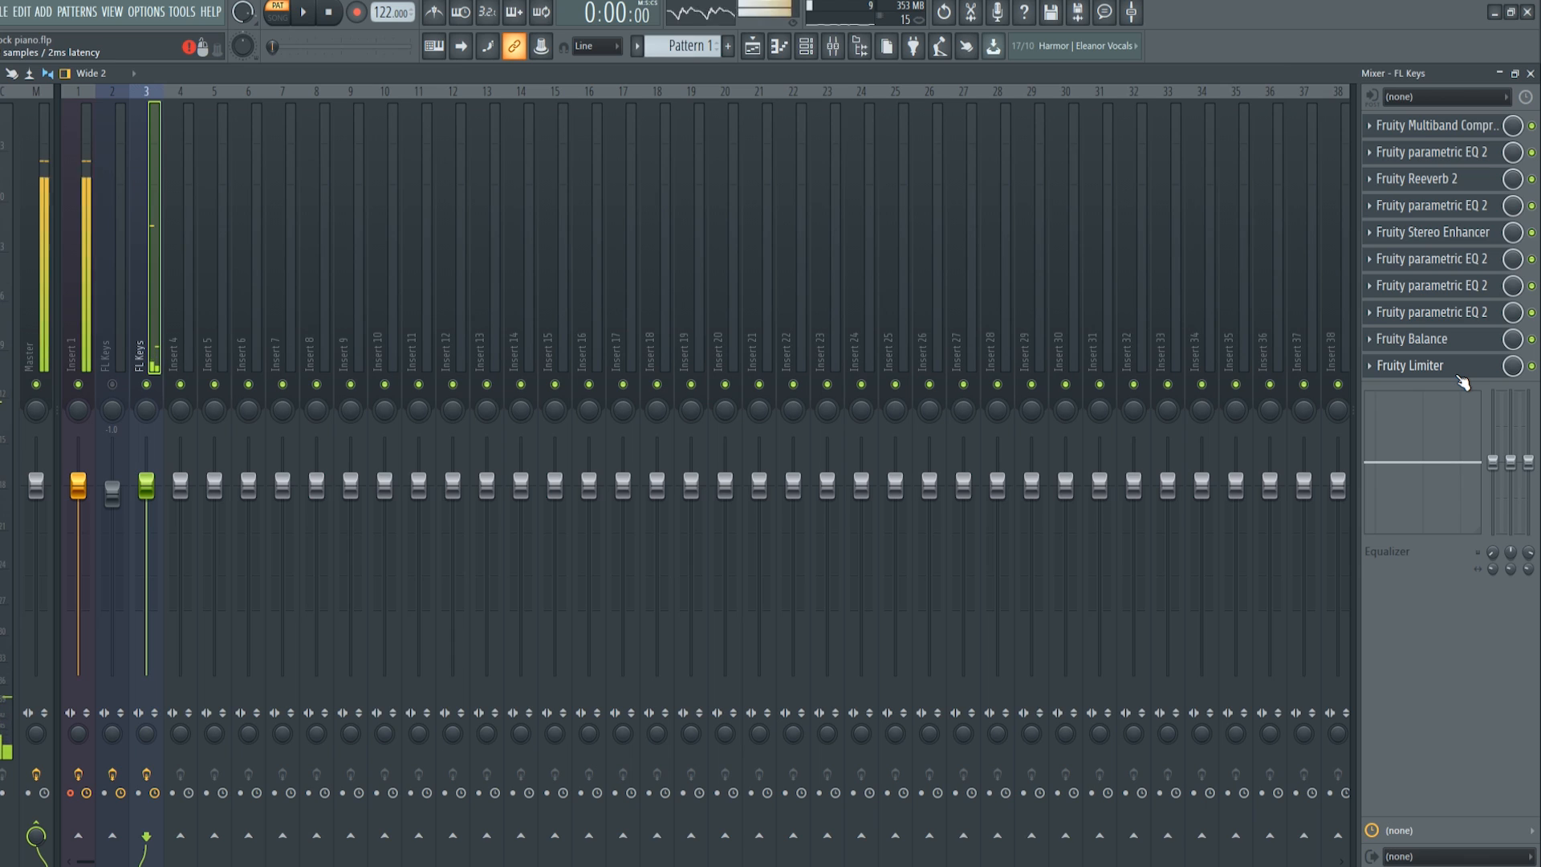
pyautogui.click(1445, 371)
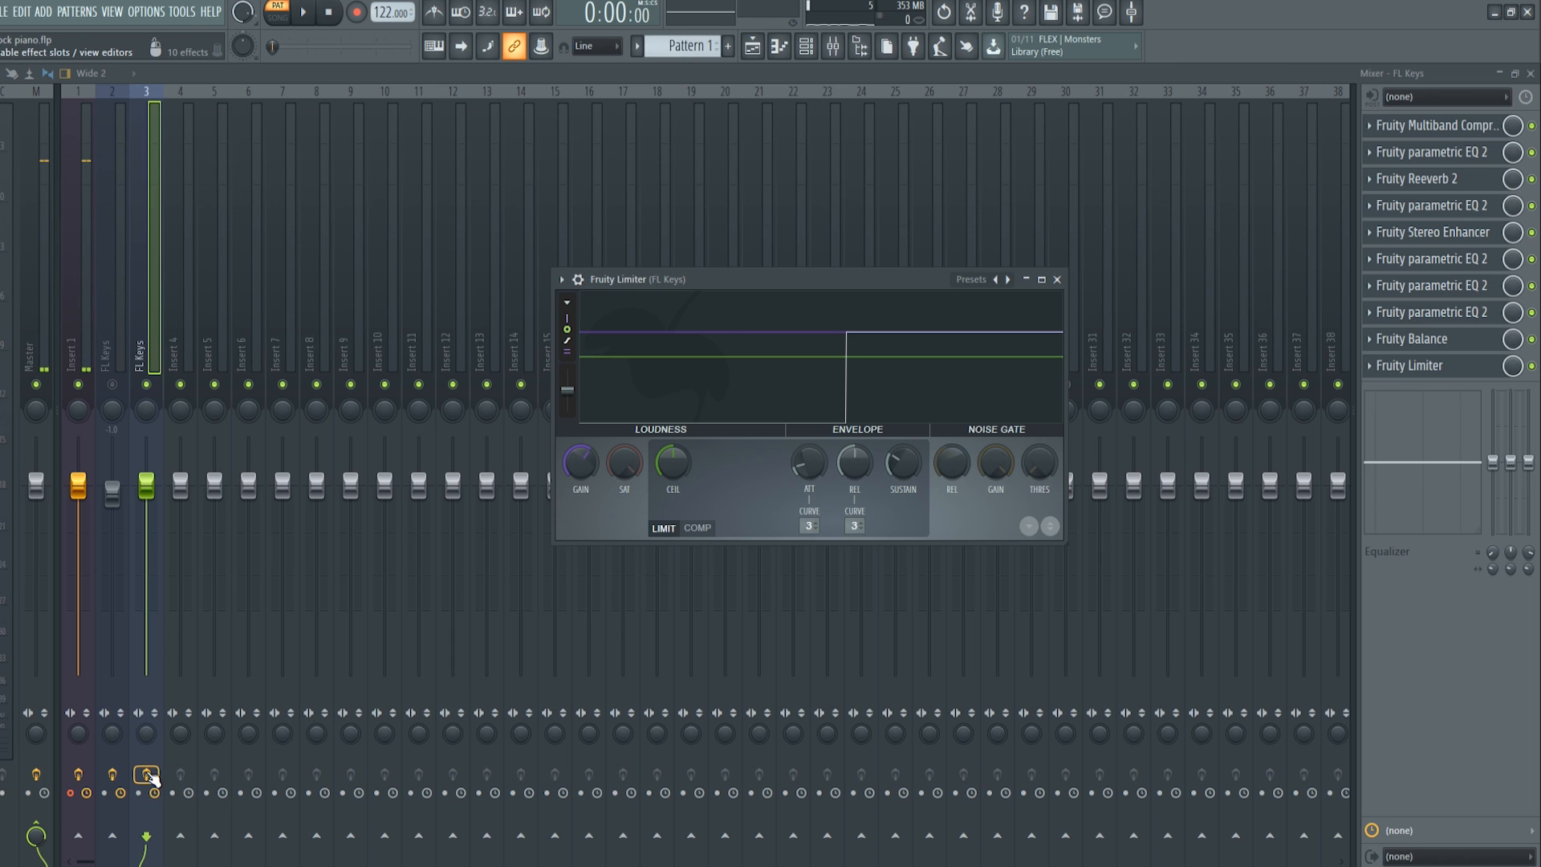
# Play the pattern and compare the piano with the FL Keys track's whole effects chain bypassed and enabled.
pyautogui.press('space')
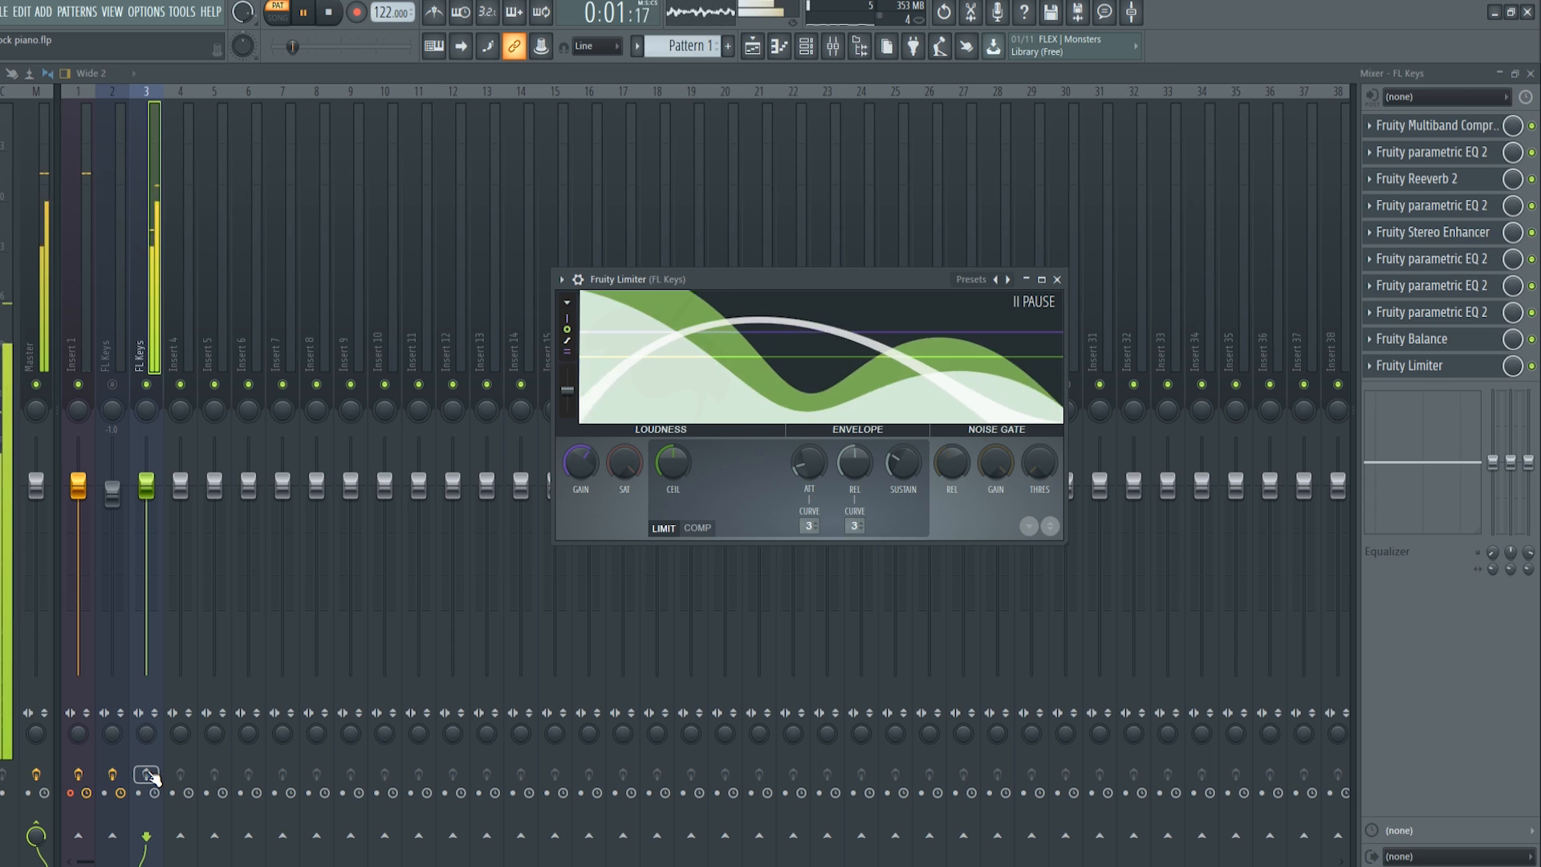
pyautogui.click(148, 775)
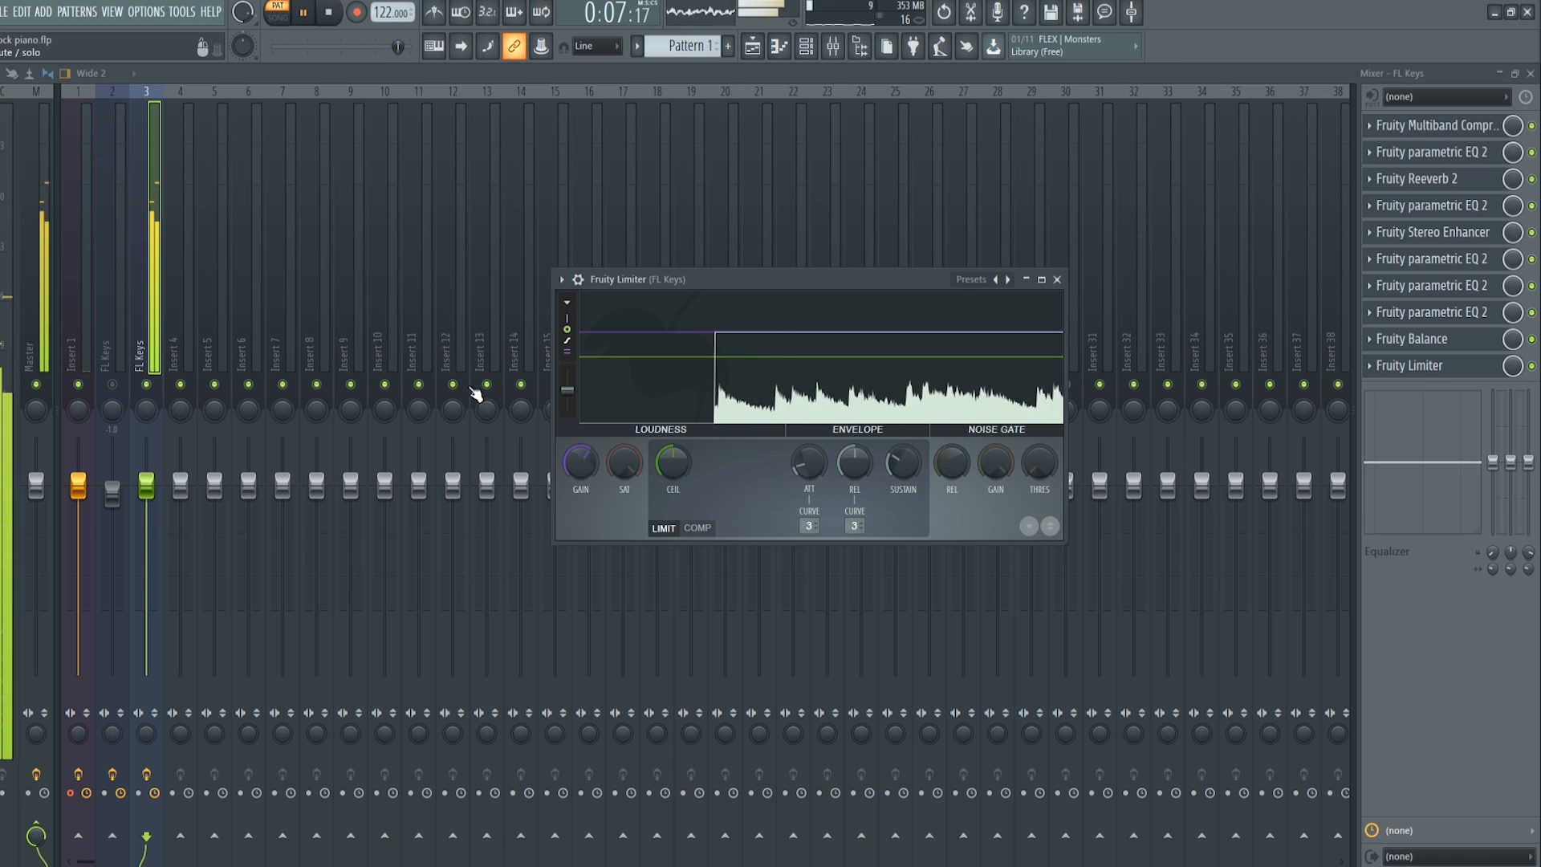
pyautogui.press('space')
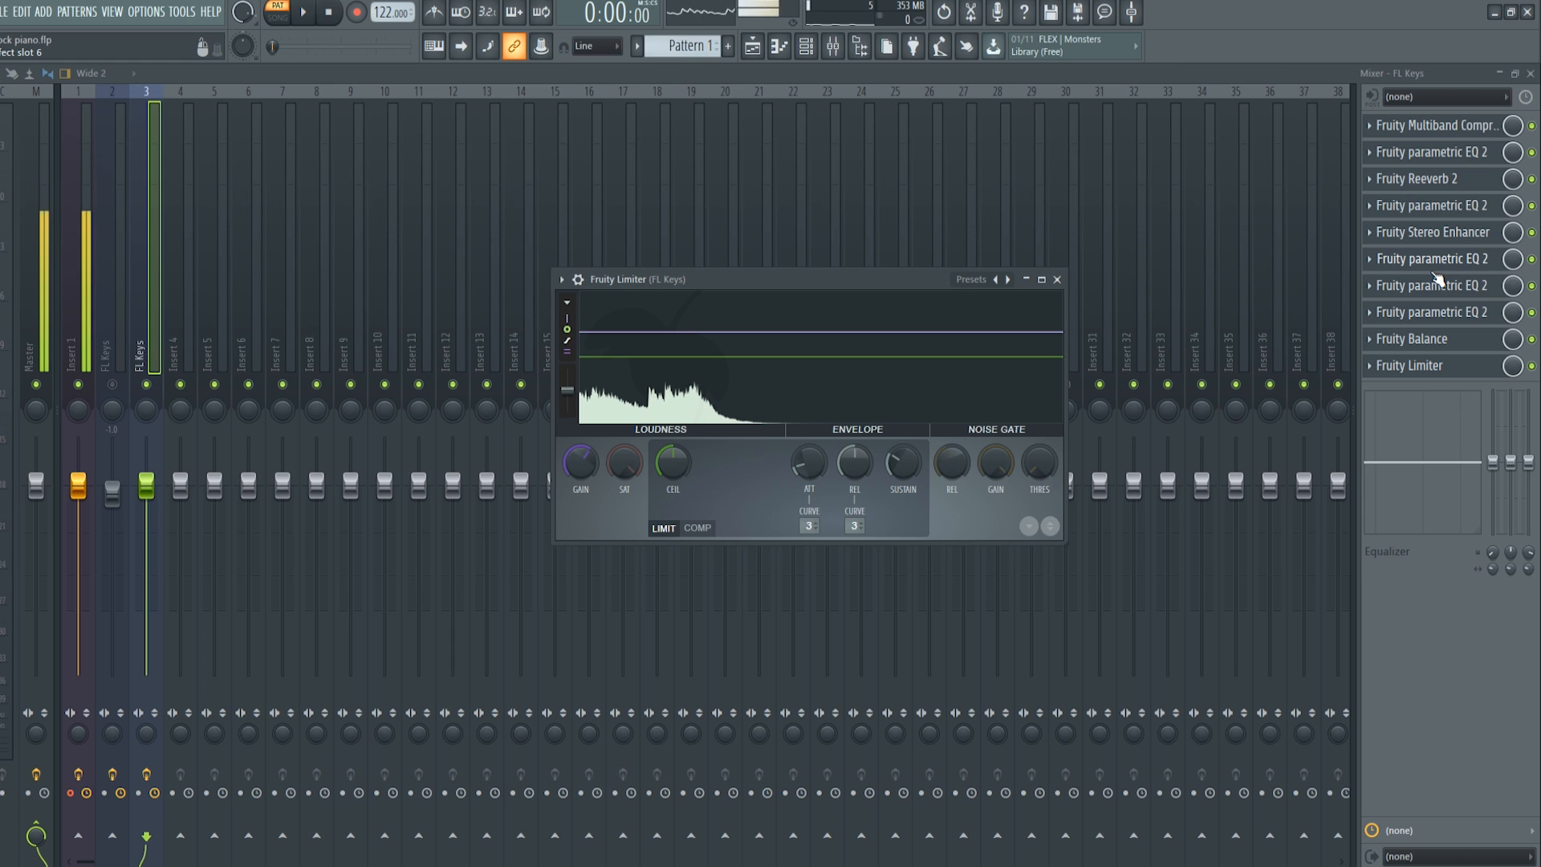
# Review the Fruity parametric EQ 2 curves in effect slots 6 and 8 of the FL Keys track.
pyautogui.click(1437, 282)
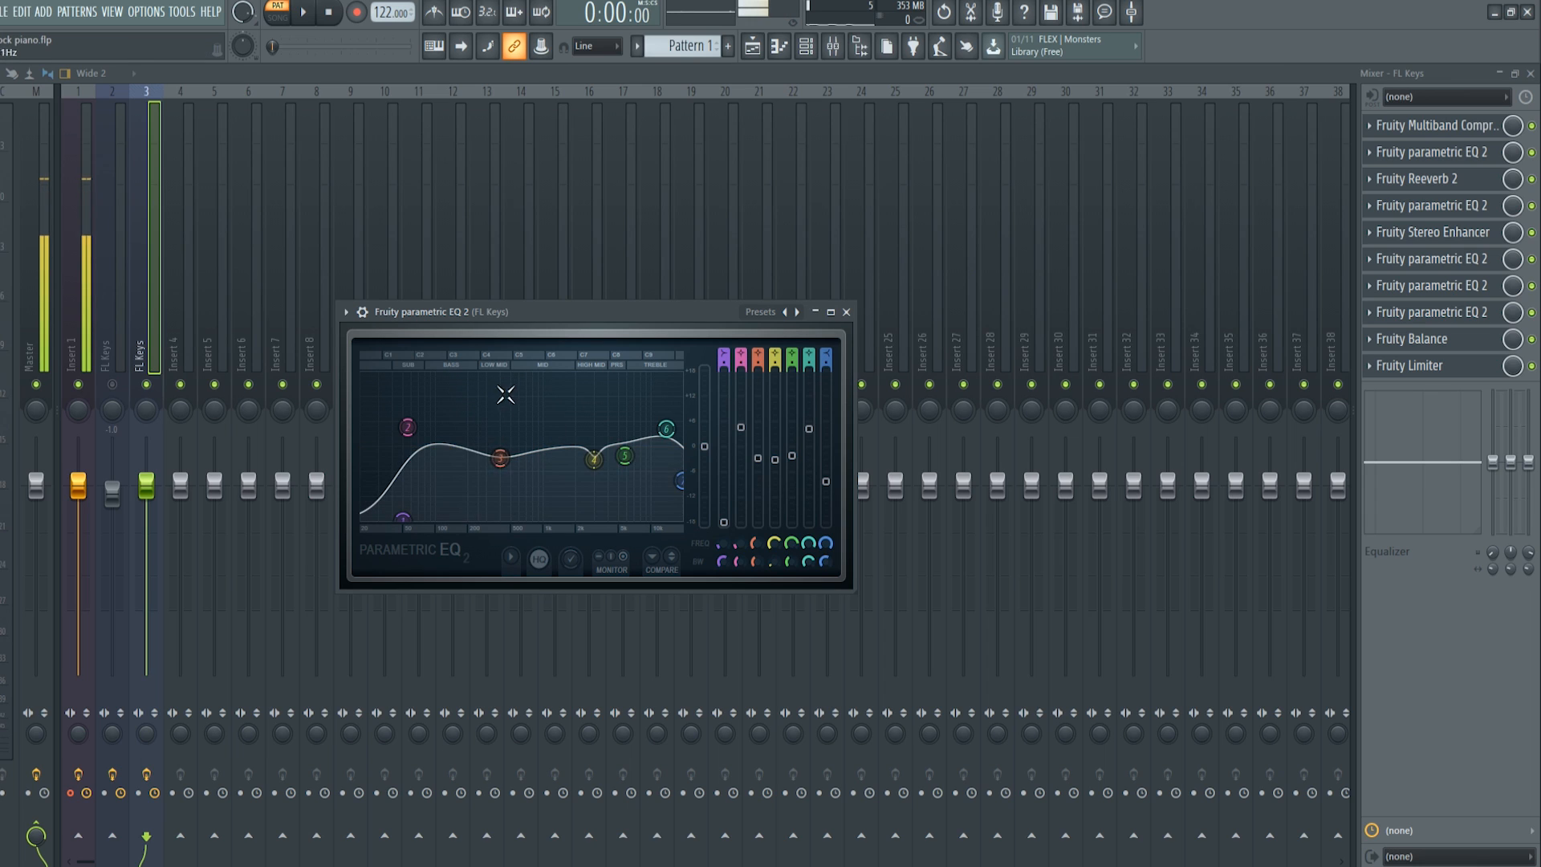
pyautogui.click(1452, 314)
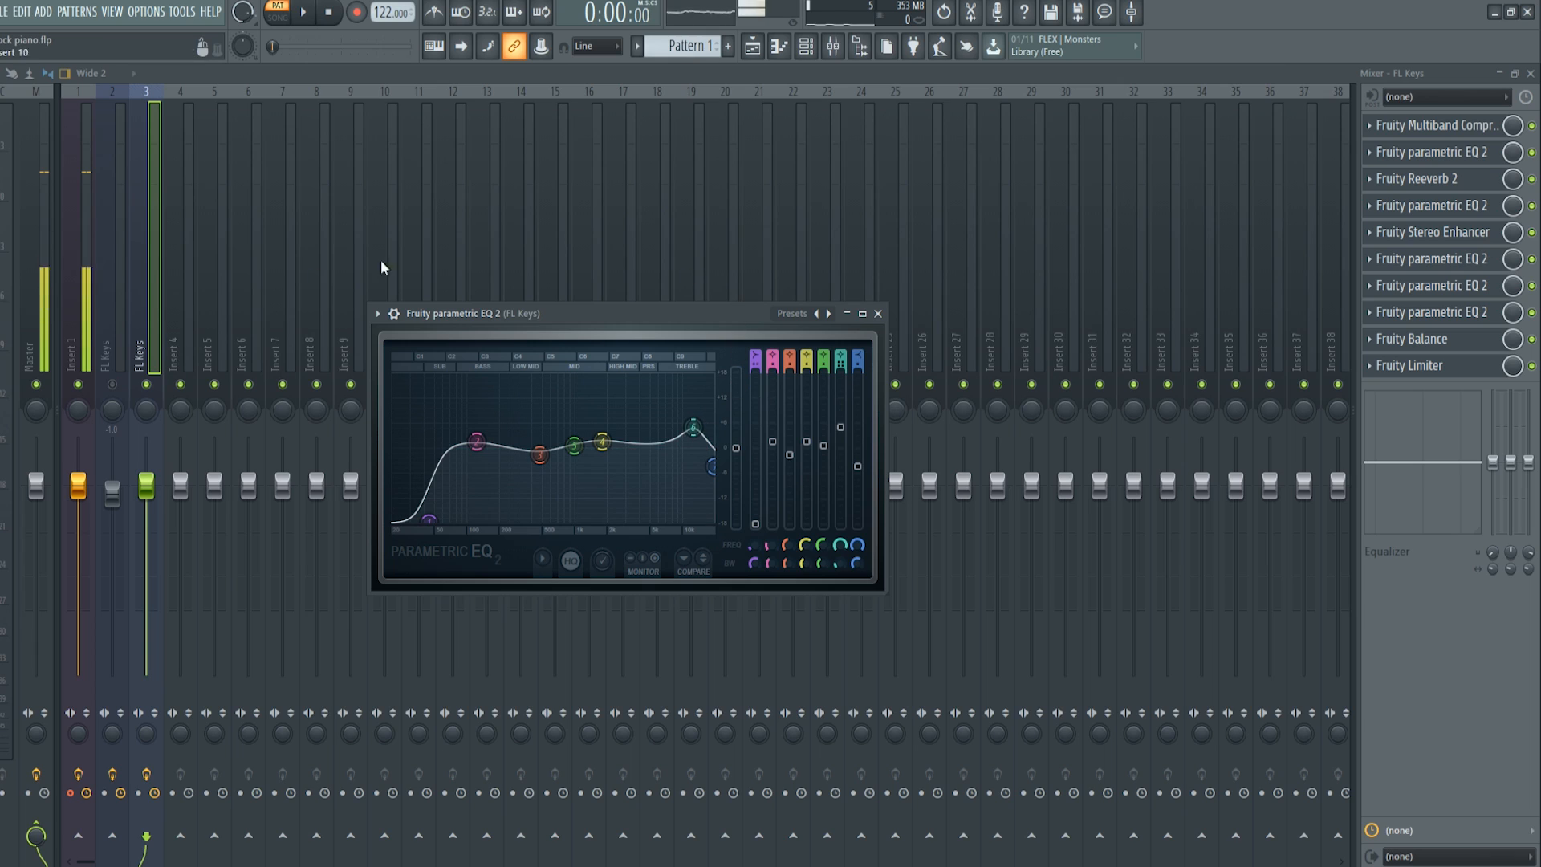
pyautogui.click(138, 321)
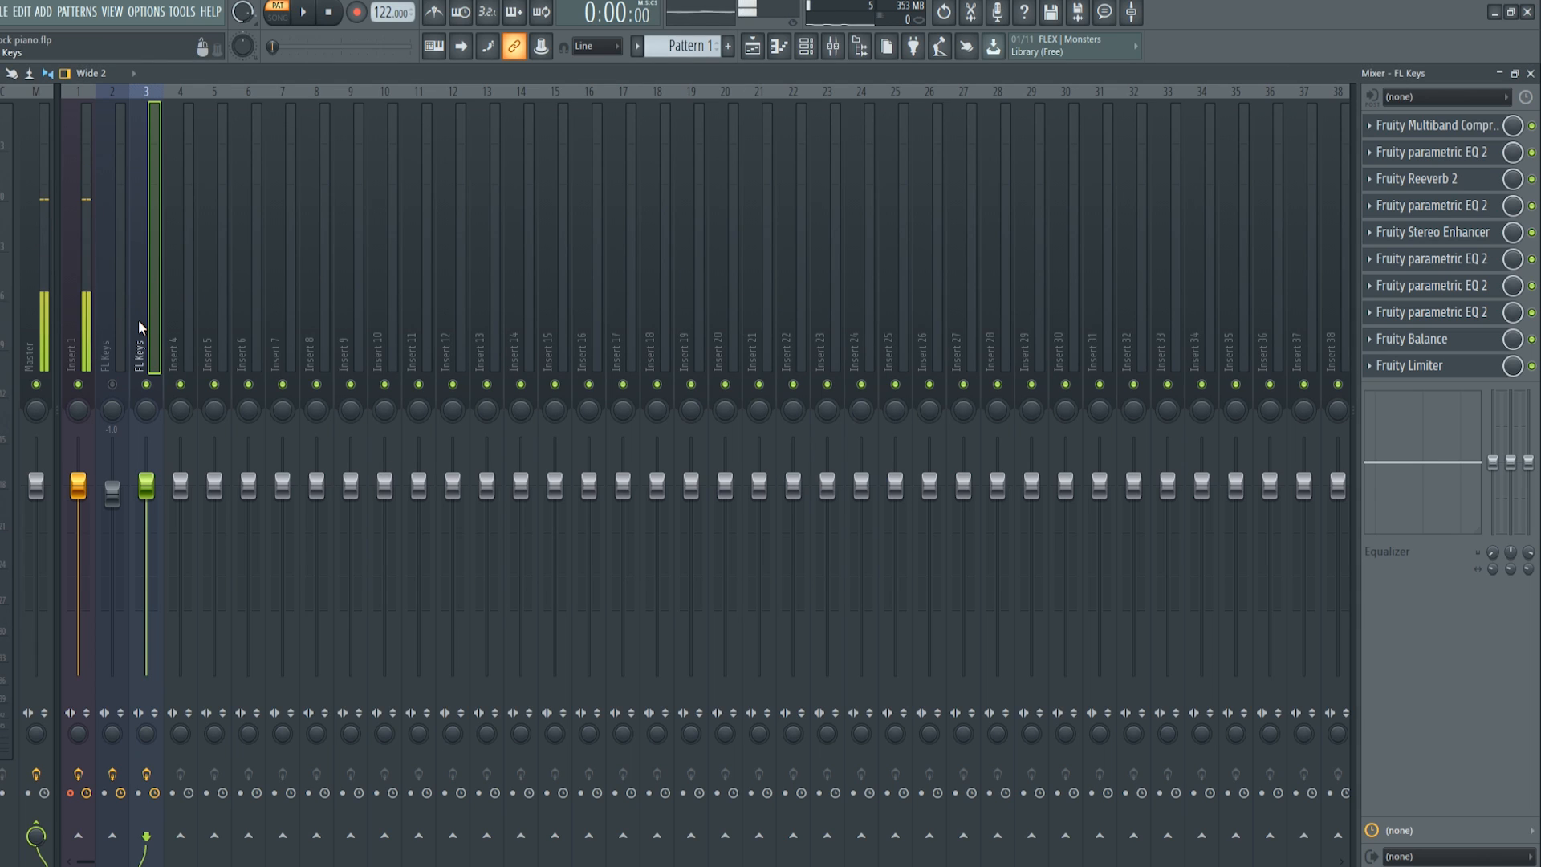